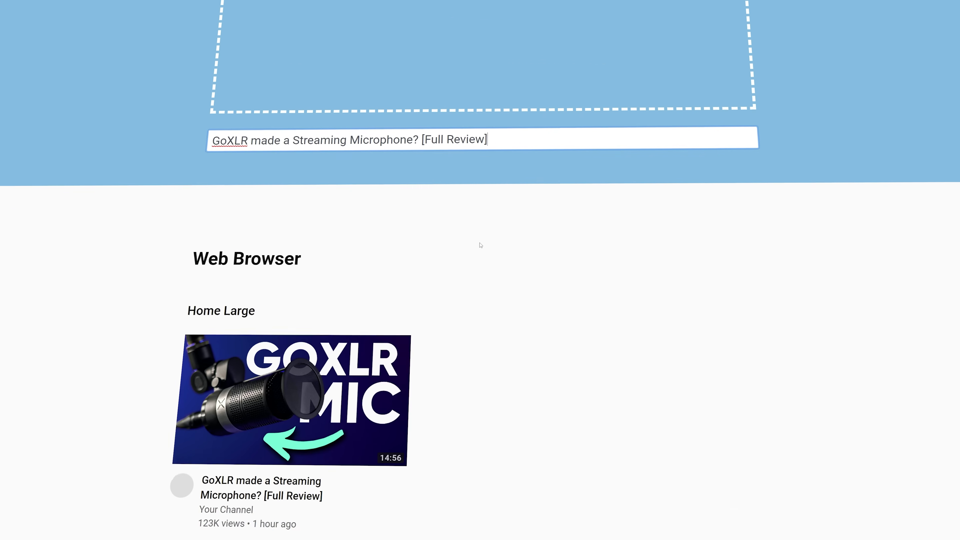
# Scroll down through the Thumbs Up TV thumbnail previews
pyautogui.scroll(-10, 480, 245)
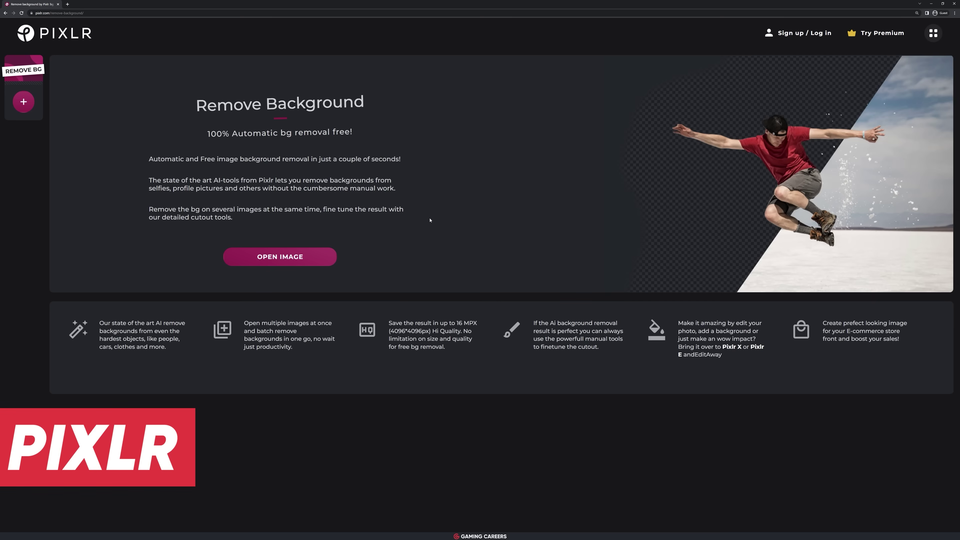
# Compare against the original face photo, then load the surprised-face screenshot into Pixlr Remove Background
pyautogui.hotkey('alt', 'Tab')
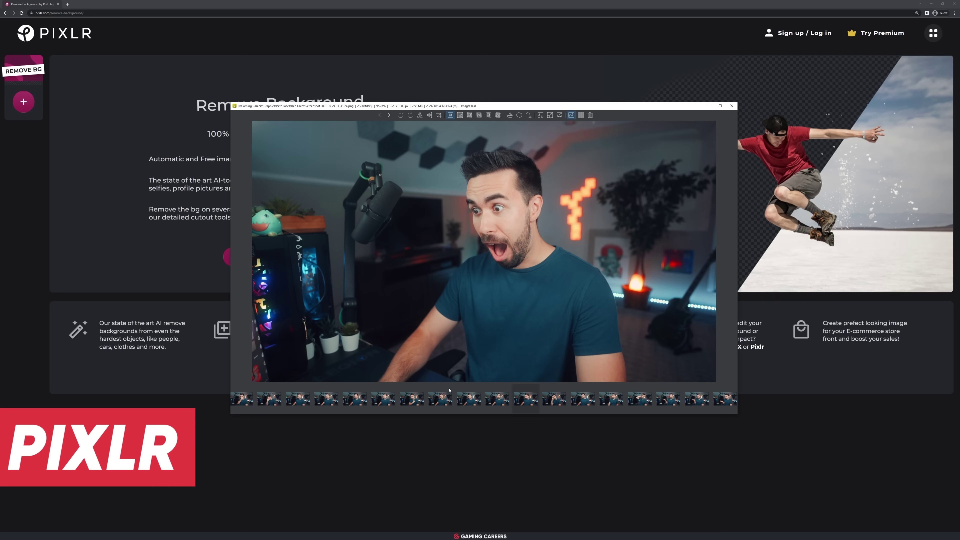
pyautogui.hotkey('alt', 'Tab')
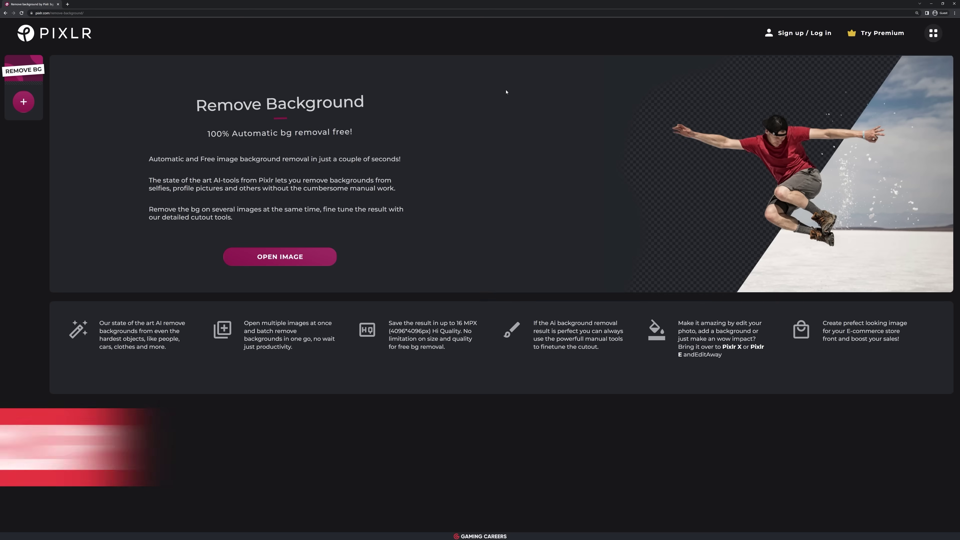
pyautogui.click(315, 254)
pyautogui.scroll(-1, 264, 151)
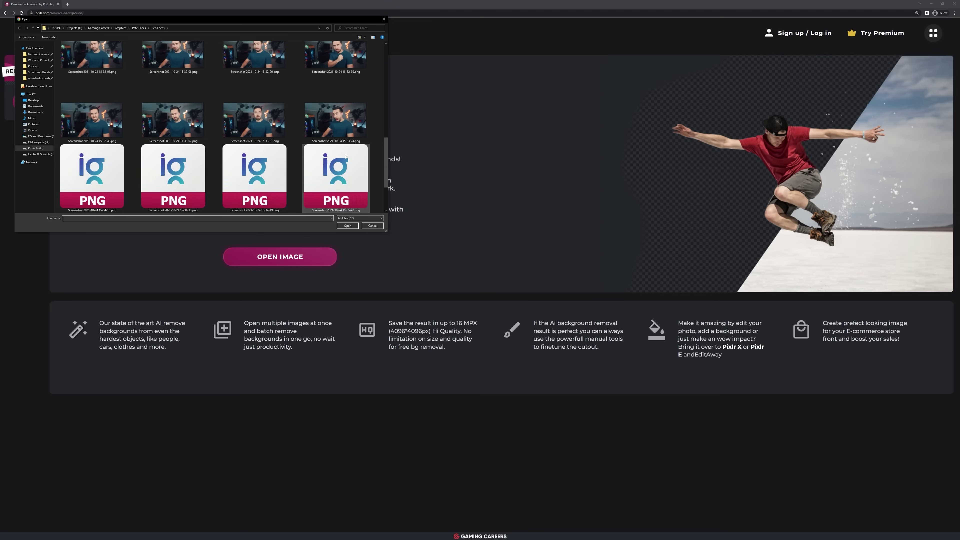
pyautogui.doubleClick(334, 108)
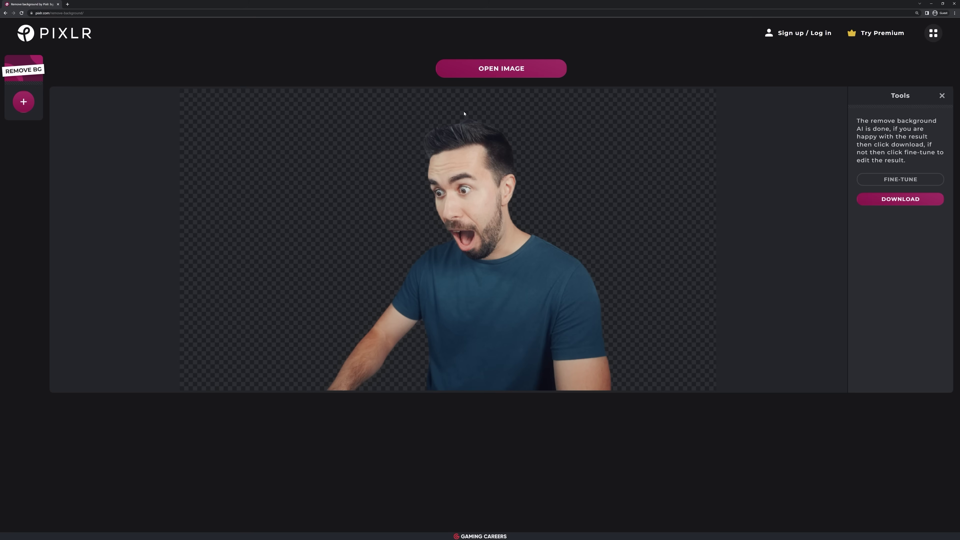
# Open the Fine-tune controls and download the background-free cutout
pyautogui.scroll(5, 464, 113)
pyautogui.click(876, 181)
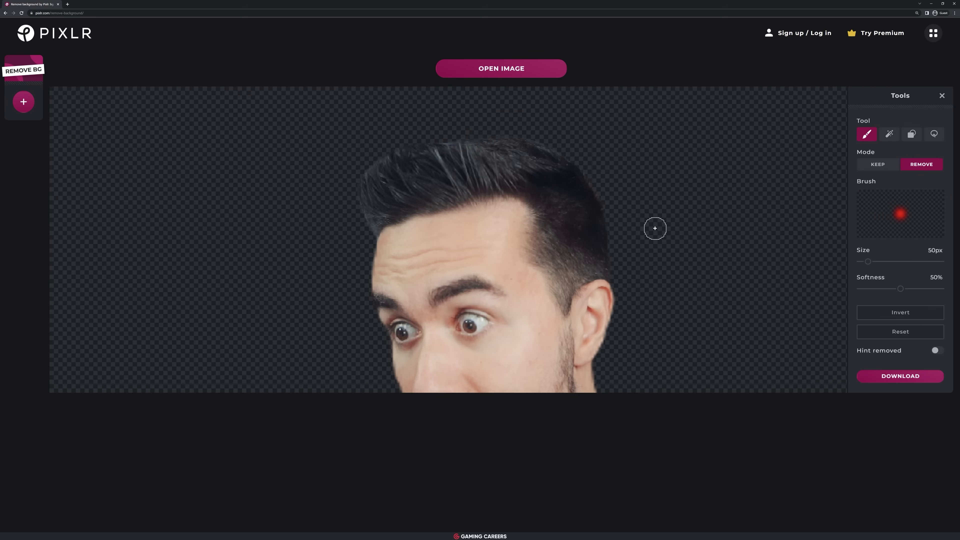
pyautogui.scroll(-5, 483, 270)
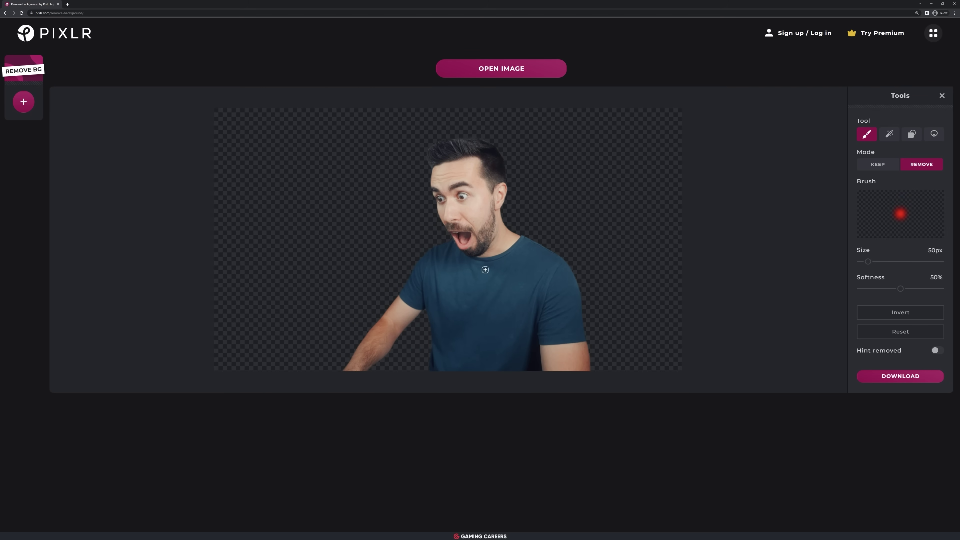
pyautogui.click(903, 382)
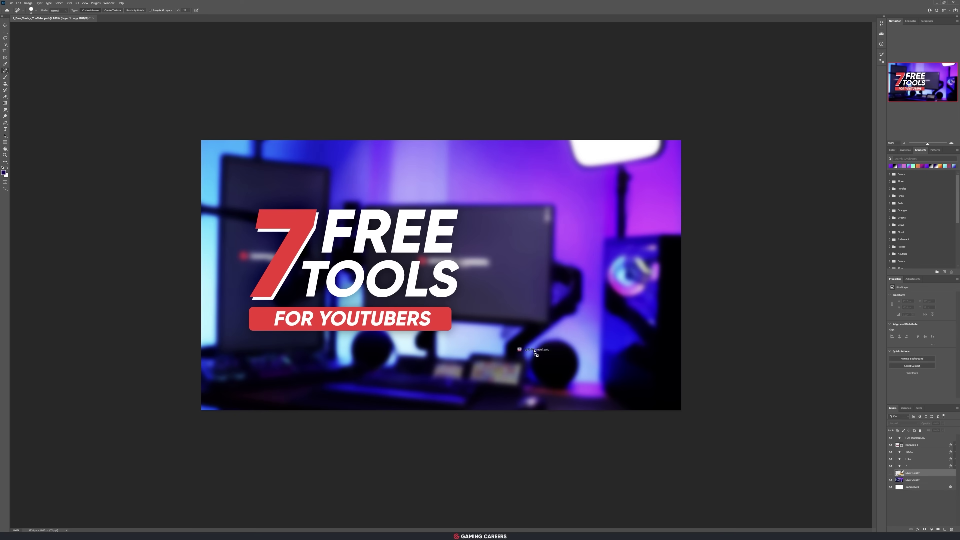
# Move the cutout to the right of the thumbnail, enlarge it to about 160%, and nudge it left and down
pyautogui.moveTo(499, 297); pyautogui.dragTo(609, 296)
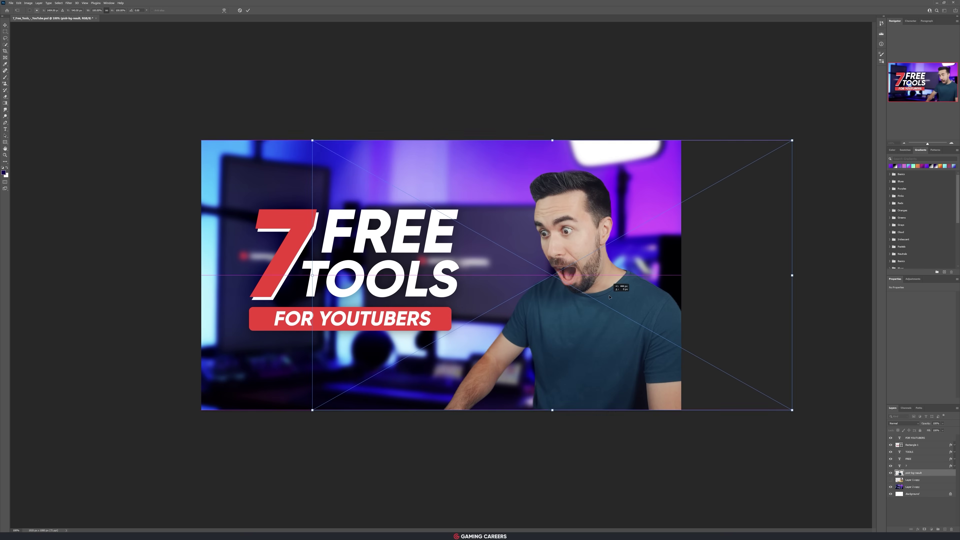
pyautogui.moveTo(552, 411); pyautogui.dragTo(552, 527)
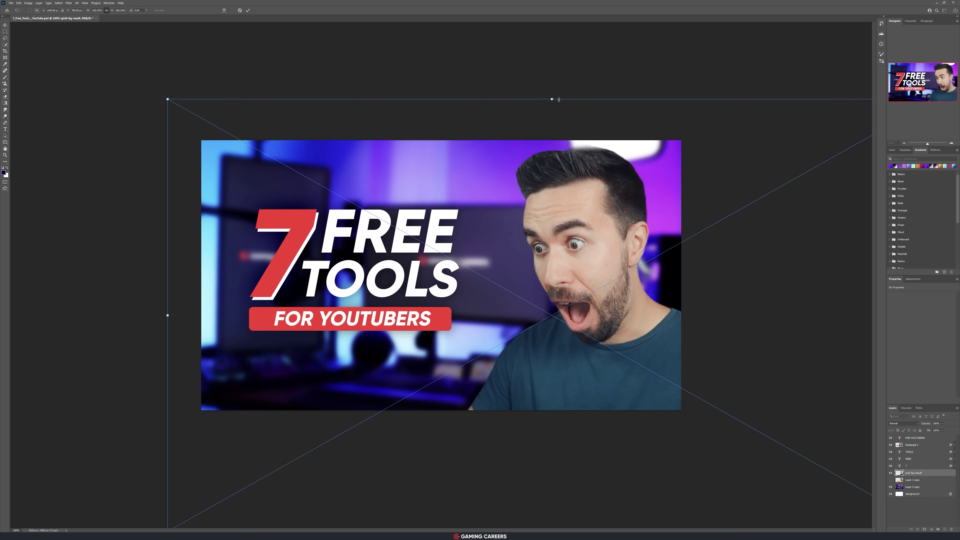
pyautogui.moveTo(597, 244); pyautogui.dragTo(576, 258)
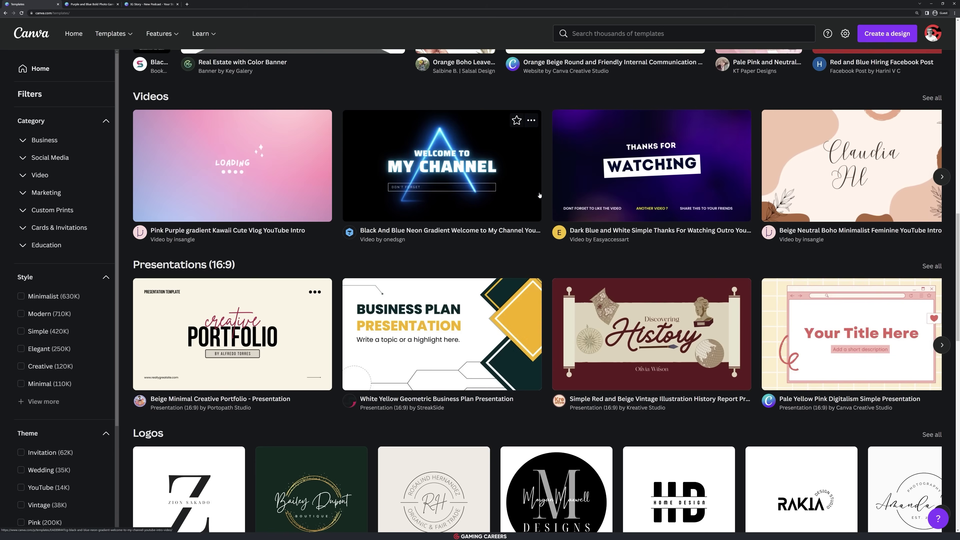
# Rewrite the template headlines to 'HOW TO MAKE' and 'MONEY ONLINE'
pyautogui.scroll(-5, 527, 227)
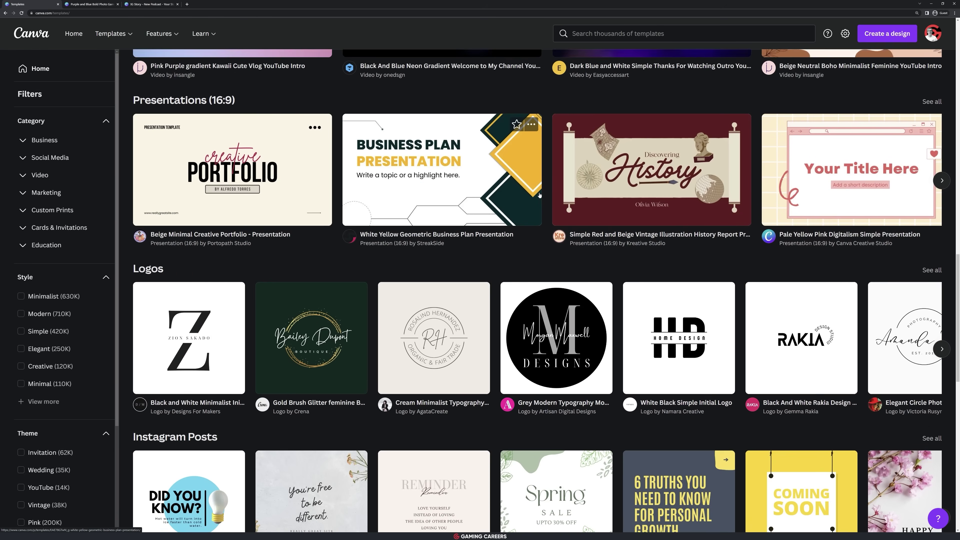
pyautogui.scroll(2, 528, 227)
pyautogui.scroll(15, 528, 227)
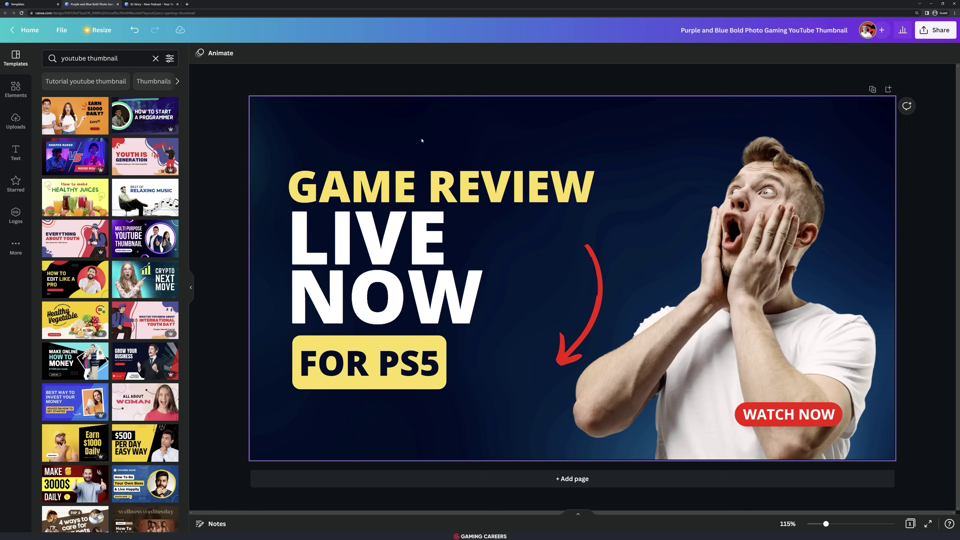
pyautogui.doubleClick(438, 187)
pyautogui.write('HOW TO MAKE')
pyautogui.click(386, 235)
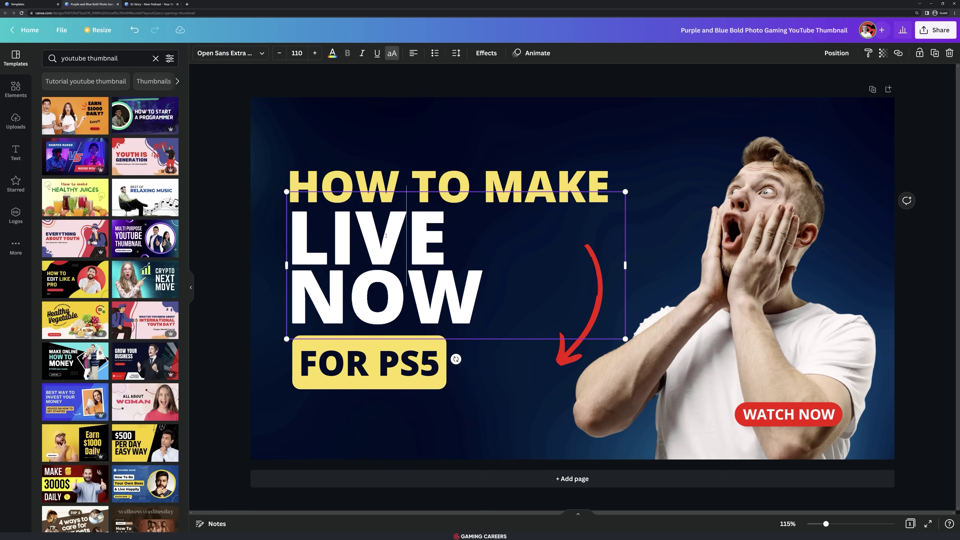
pyautogui.hotkey('ctrl', 'a')
pyautogui.write('MONEY ONLINE')
# Change the FOR PS5 label to '$4000/MONTH' and lower its font size to 48.8
pyautogui.doubleClick(377, 362)
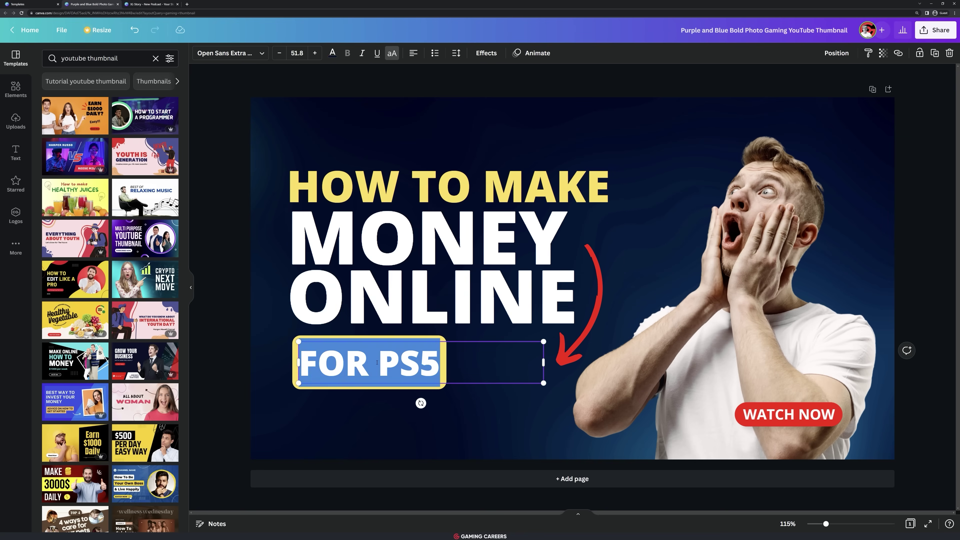
pyautogui.write('$4000/MONTH')
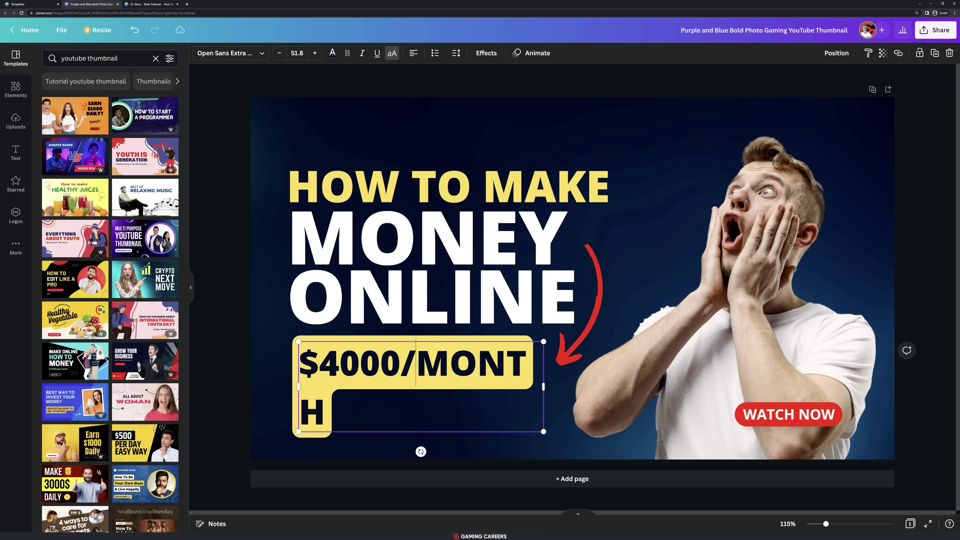
pyautogui.hotkey('ctrl', 'a')
pyautogui.click(279, 53)
pyautogui.click(279, 53)
pyautogui.click(279, 53)
pyautogui.click(454, 265)
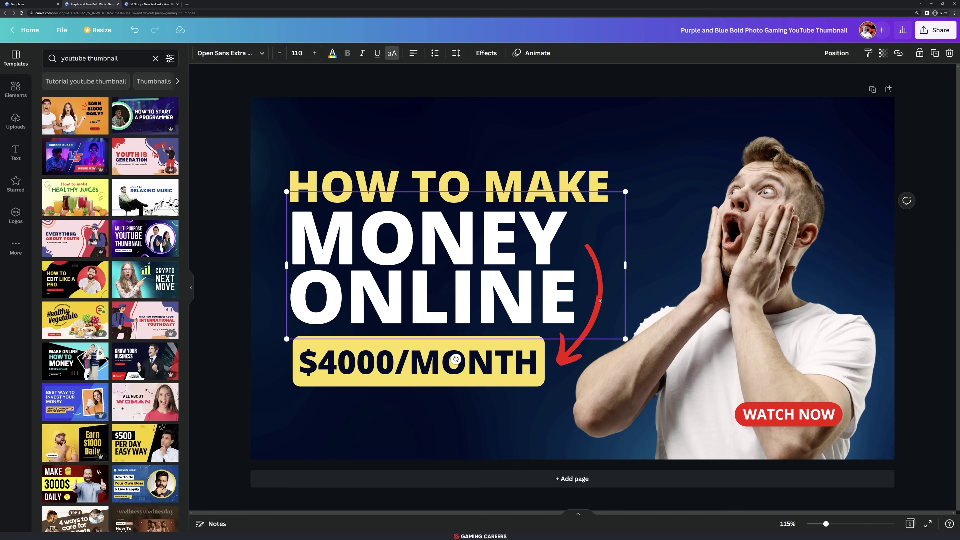
# Nudge the MONEY ONLINE headline right and drop the TWITCH upload into the podcast story's image frame
pyautogui.click(584, 244)
pyautogui.moveTo(602, 264); pyautogui.dragTo(602, 267)
pyautogui.click(576, 355)
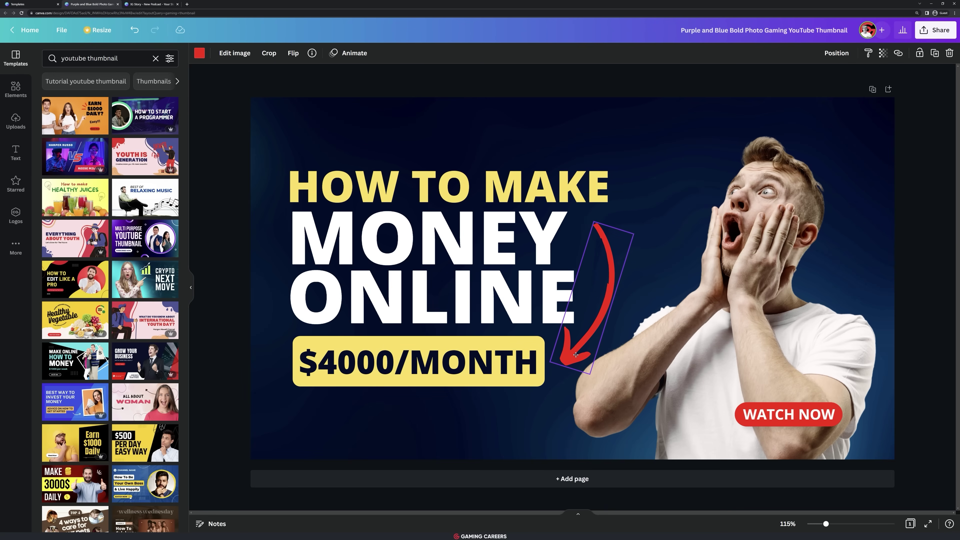
pyautogui.click(778, 446)
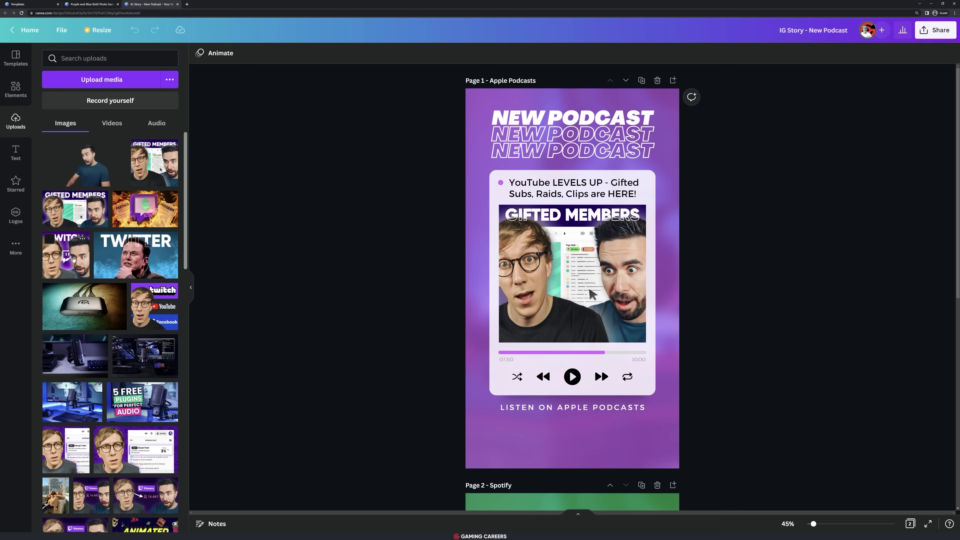
pyautogui.moveTo(73, 259); pyautogui.dragTo(544, 261)
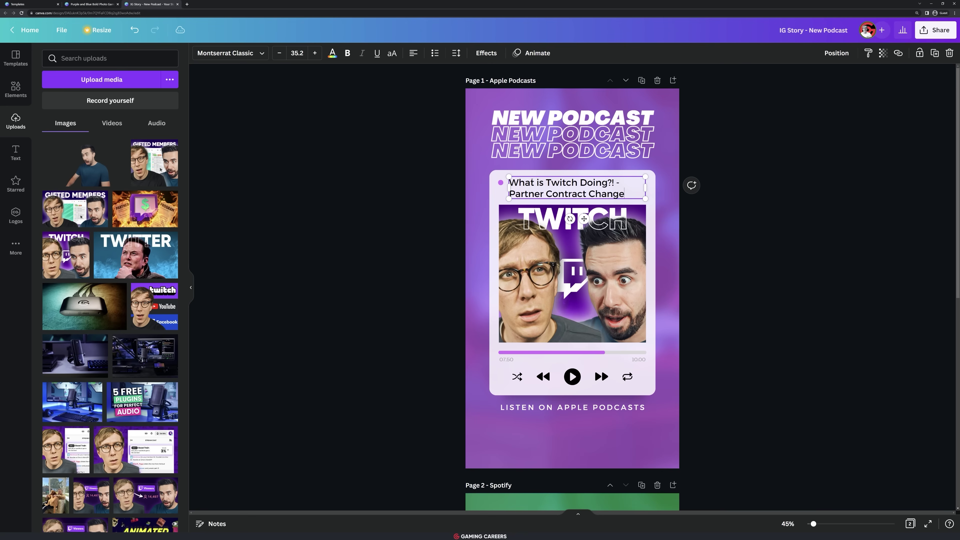
# Replace the Spotify page's card image with the Twitch thumbnail
pyautogui.scroll(-10, 572, 192)
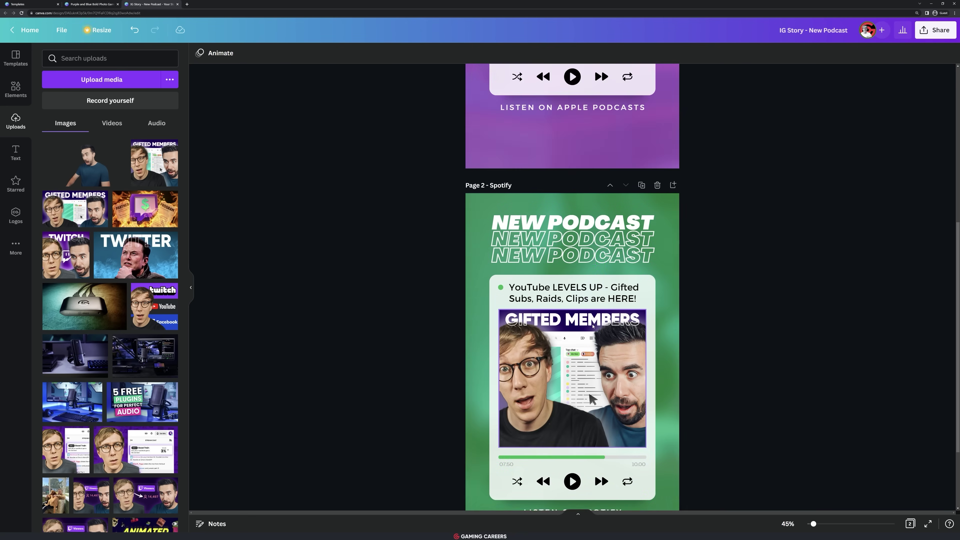
pyautogui.click(563, 190)
pyautogui.moveTo(66, 256); pyautogui.dragTo(573, 272)
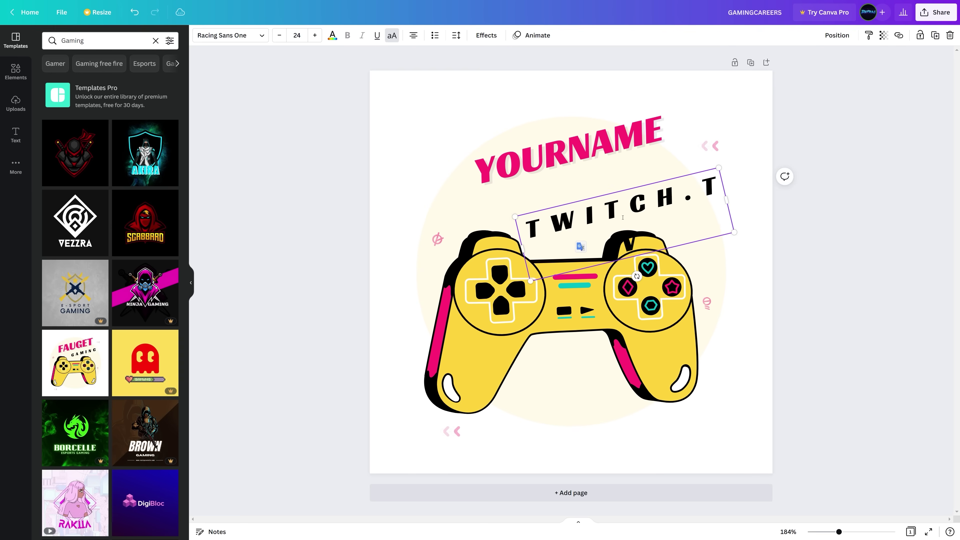
# In the gaming logo, shrink TWITCH.TV under YOURNAME, rotate the controller and recolour it light cyan
pyautogui.moveTo(718, 168); pyautogui.dragTo(792, 197)
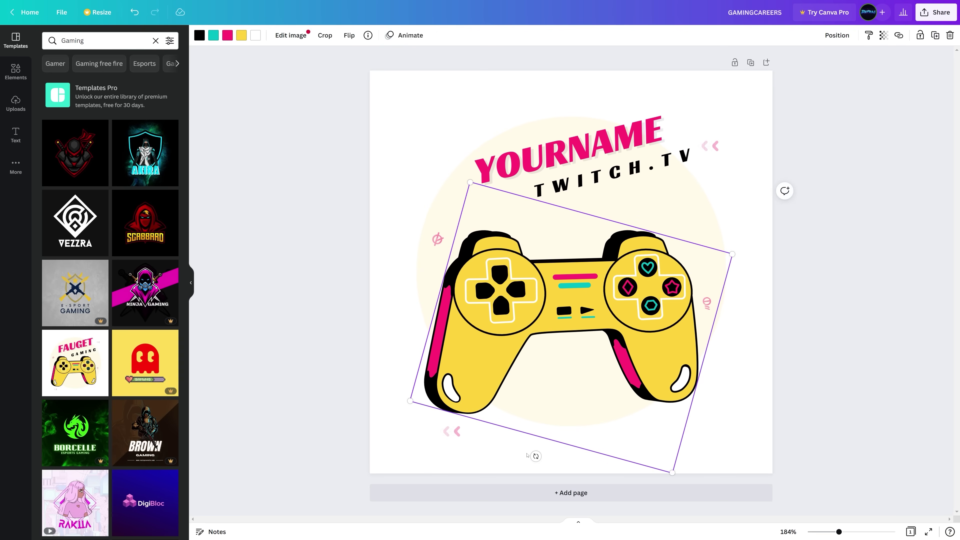
pyautogui.moveTo(535, 456); pyautogui.dragTo(342, 401)
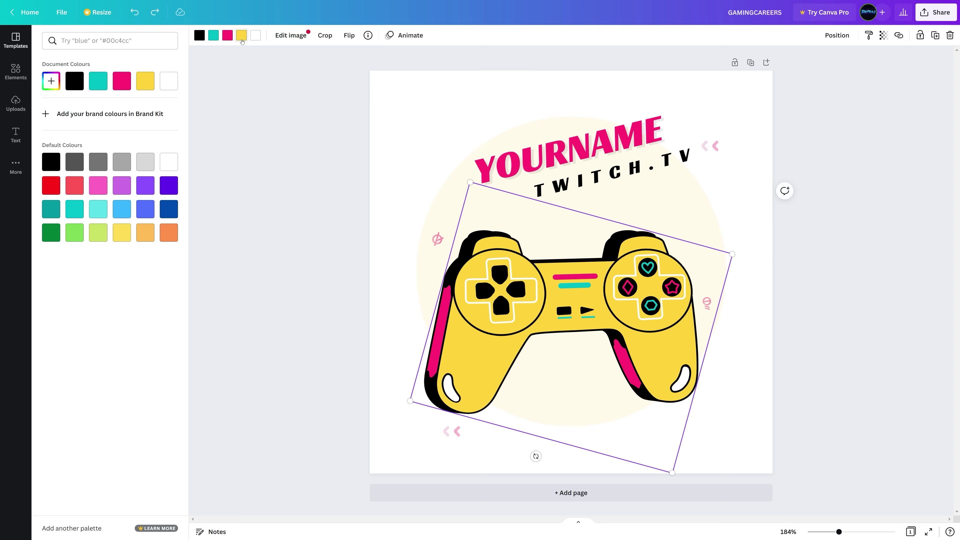
pyautogui.click(98, 209)
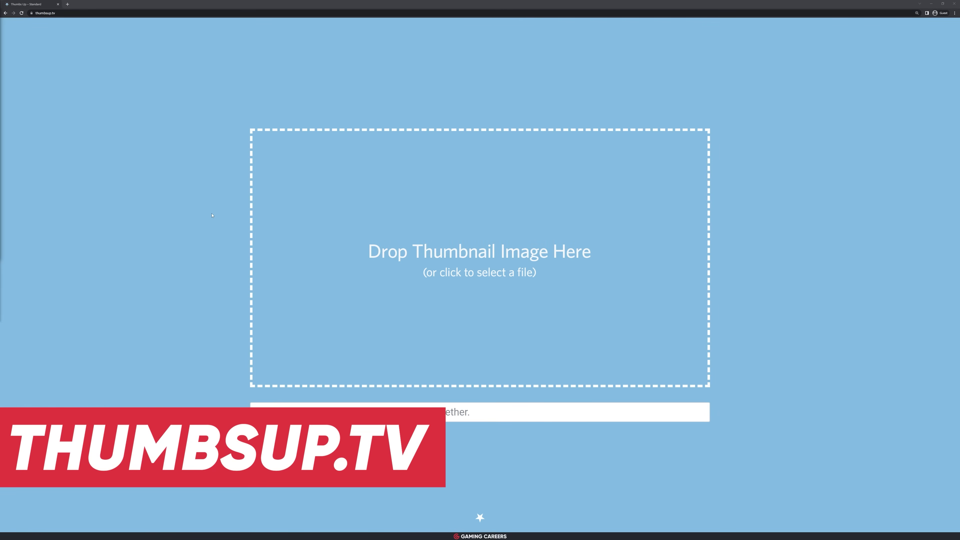
# Load the GoXLR Mic Thumbnail Green image and paste the title 'GoXLR made a Streaming Microphone? [Full Review]'
pyautogui.click(375, 229)
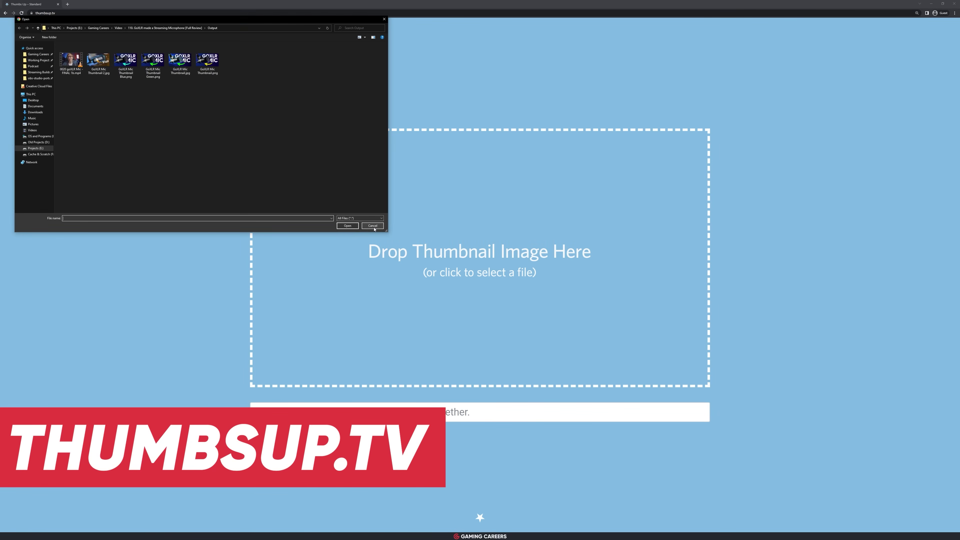
pyautogui.doubleClick(156, 64)
pyautogui.scroll(-5, 382, 218)
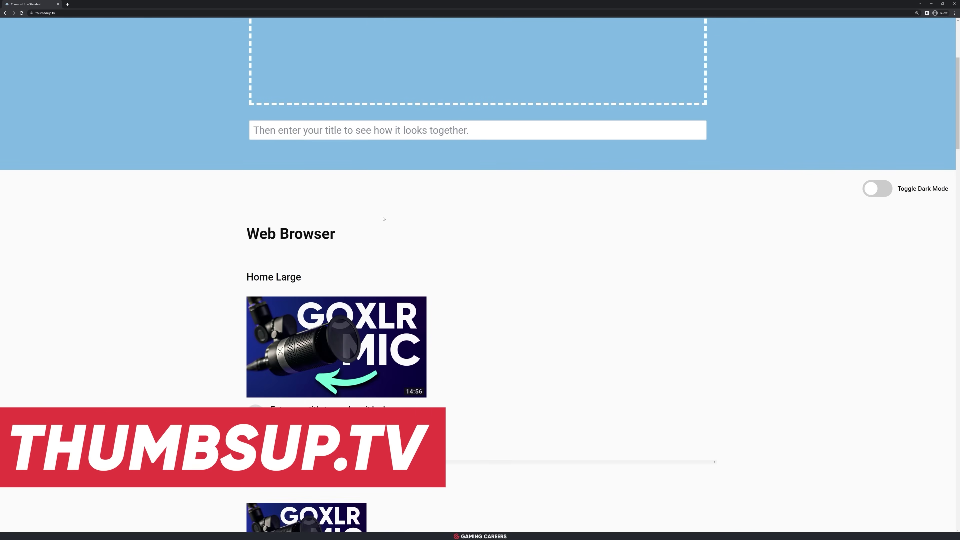
pyautogui.scroll(1, 382, 217)
pyautogui.click(331, 181)
pyautogui.write('GoXLR made a Streaming Microphone? [Full Review]')
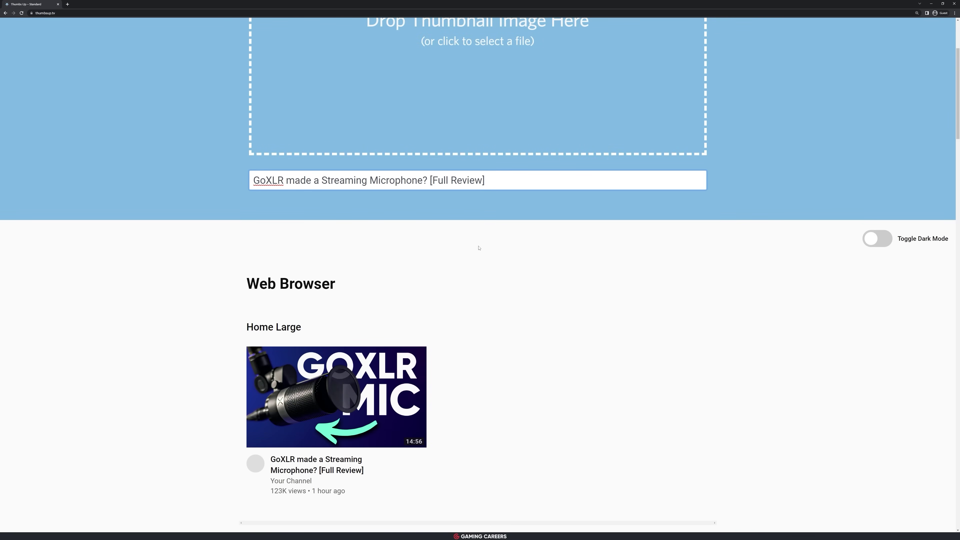
# Review the layout previews, then bring up the file chooser for a new thumbnail
pyautogui.scroll(-10, 478, 248)
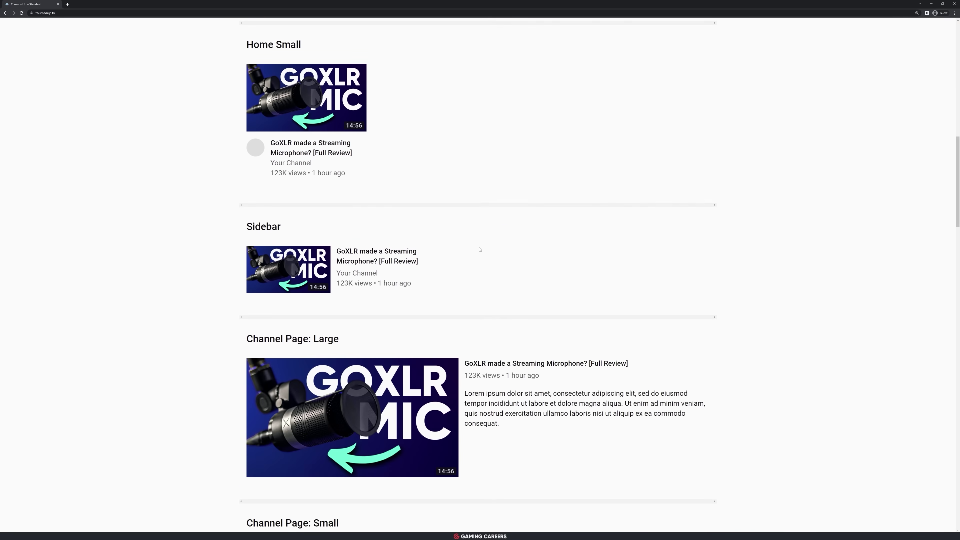
pyautogui.scroll(-13, 479, 249)
pyautogui.scroll(15, 484, 265)
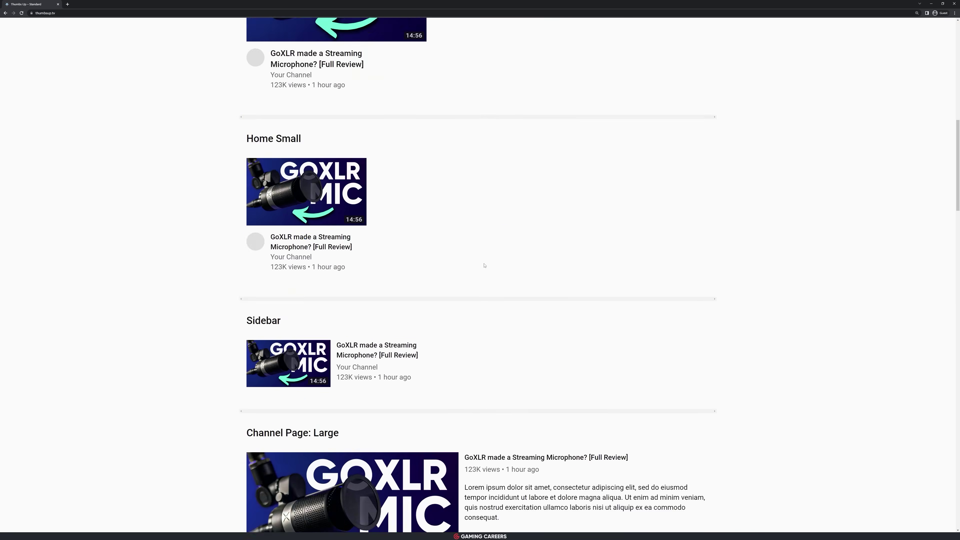
pyautogui.scroll(10, 484, 265)
pyautogui.click(445, 209)
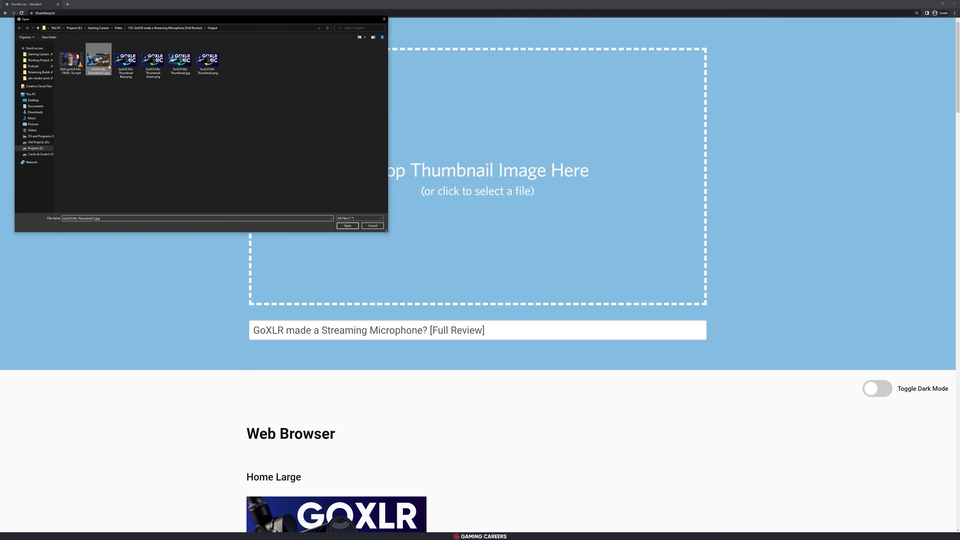
# Load GoXLR Mic Thumbnail 2.jpg as the thumbnail and scroll through its YouTube layout previews
pyautogui.doubleClick(98, 61)
pyautogui.scroll(-7, 500, 262)
pyautogui.scroll(-8, 506, 262)
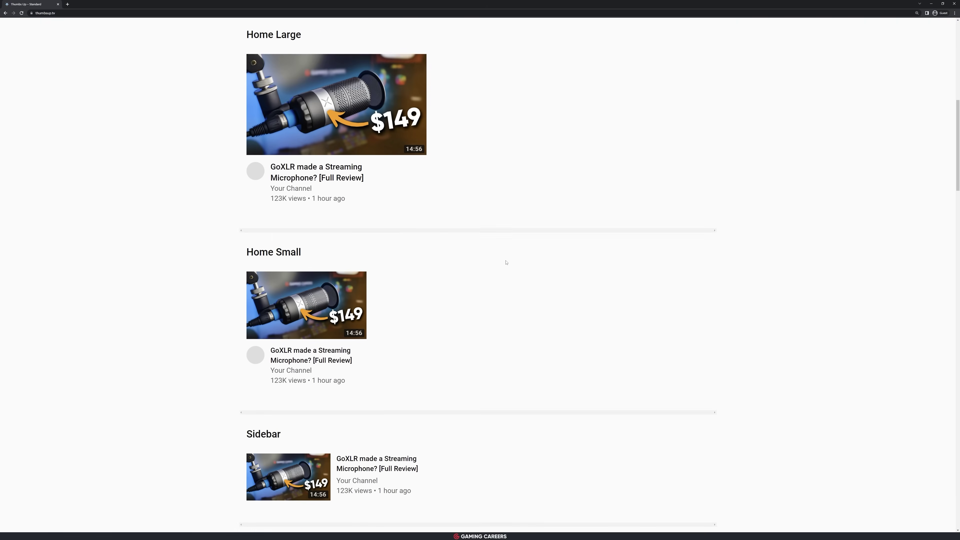
pyautogui.scroll(10, 506, 265)
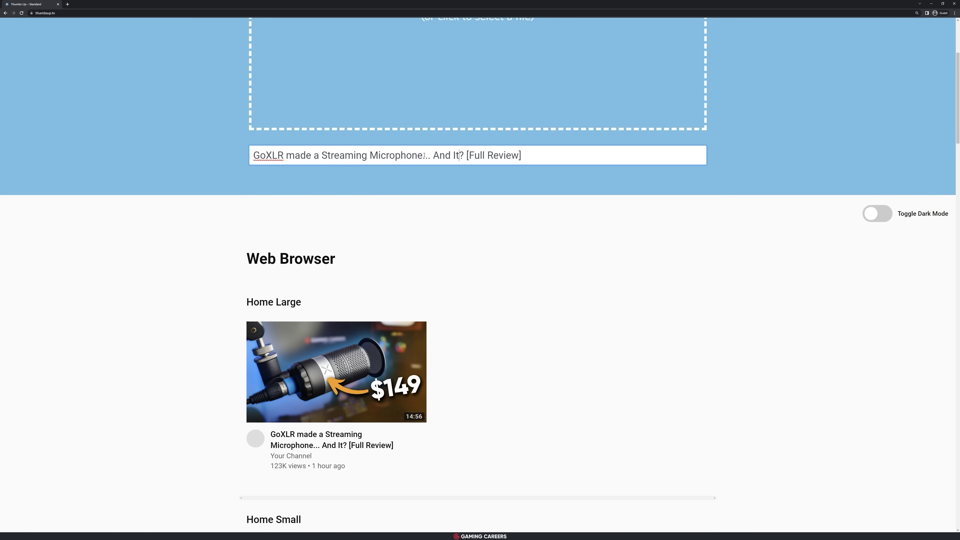
pyautogui.scroll(-5, 532, 321)
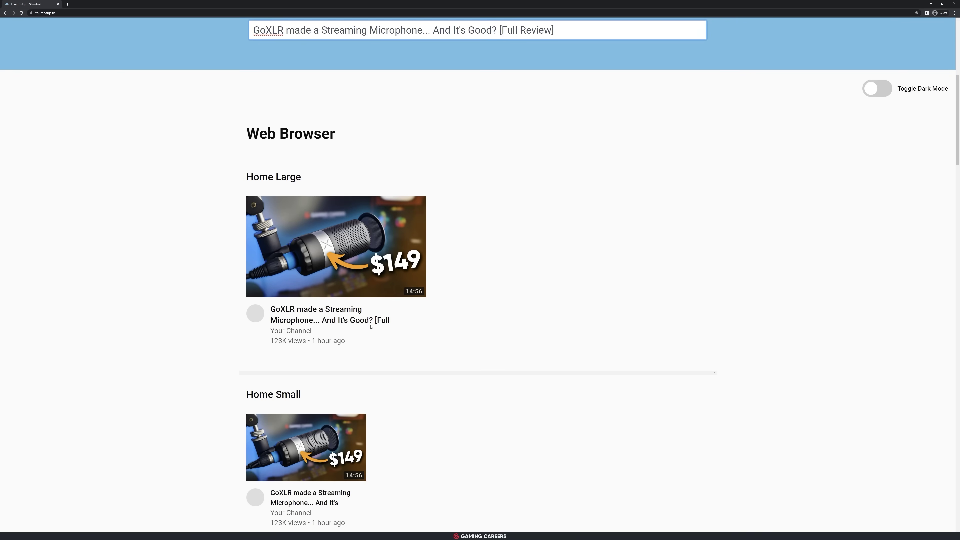
pyautogui.scroll(4, 393, 339)
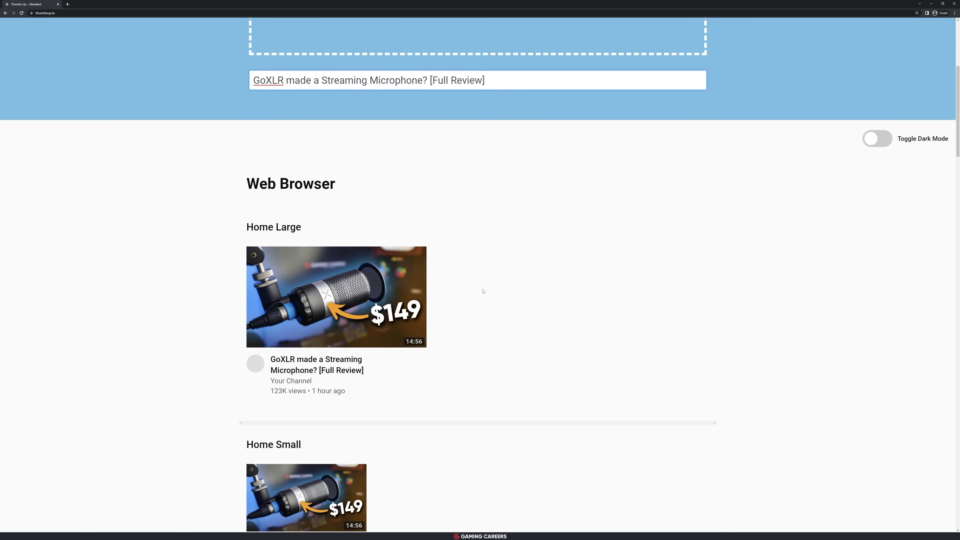
pyautogui.scroll(1, 507, 285)
pyautogui.scroll(-4, 509, 296)
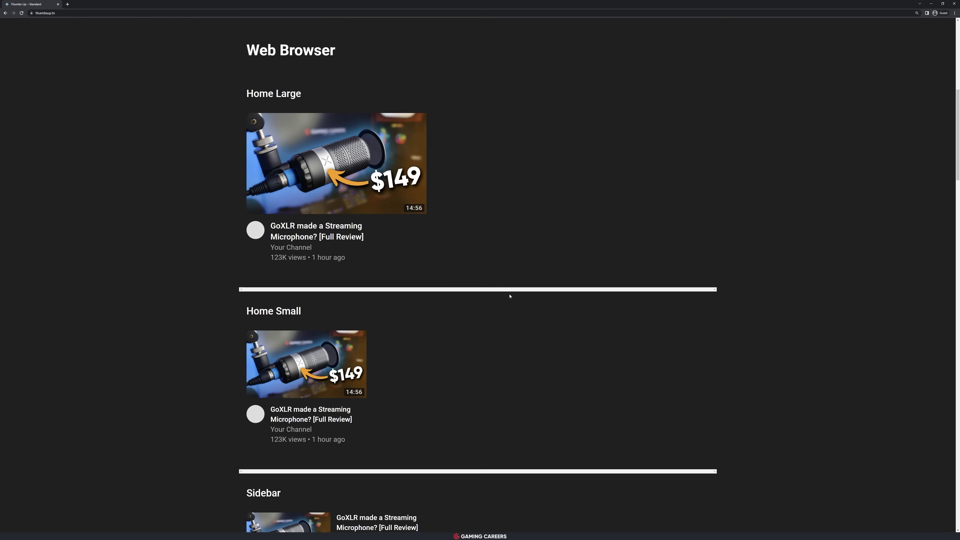
pyautogui.scroll(-17, 509, 296)
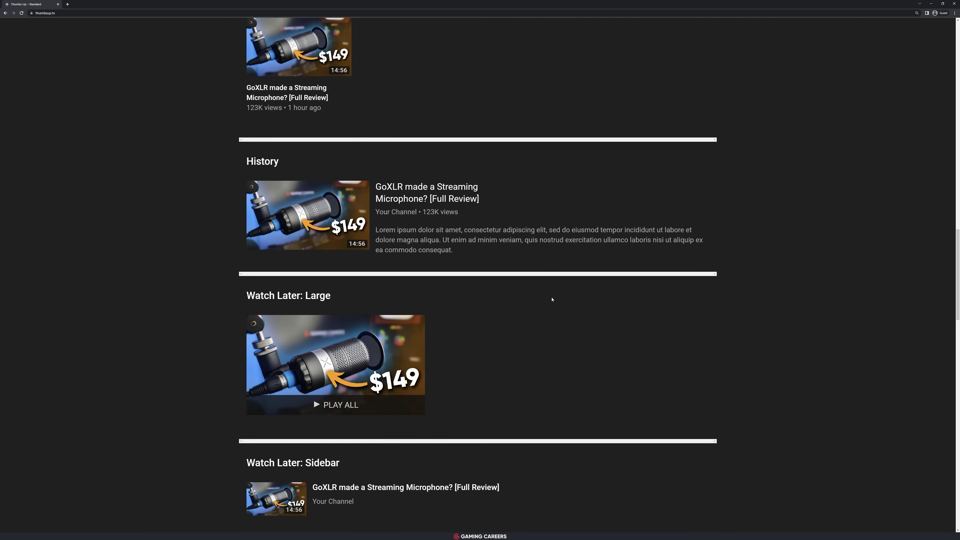
pyautogui.scroll(-16, 552, 300)
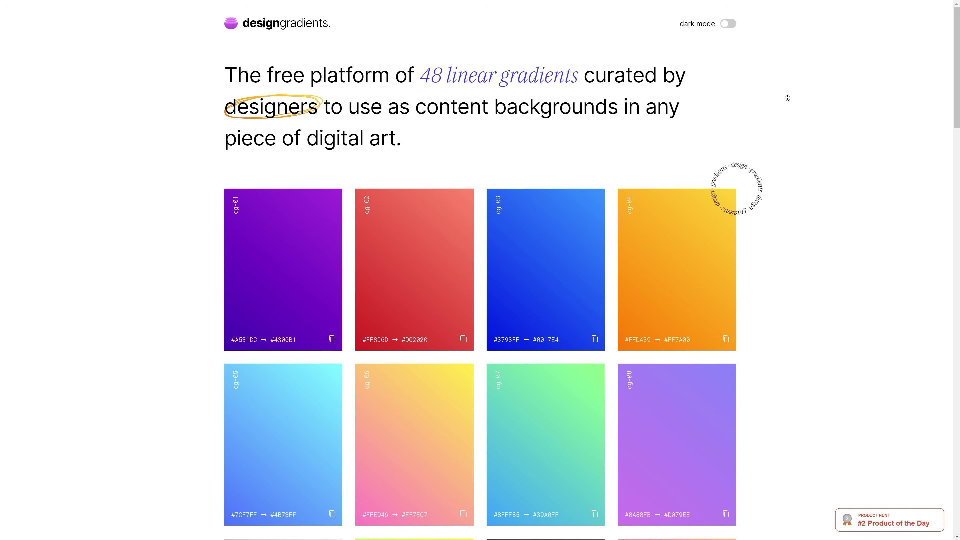
pyautogui.scroll(-3, 788, 113)
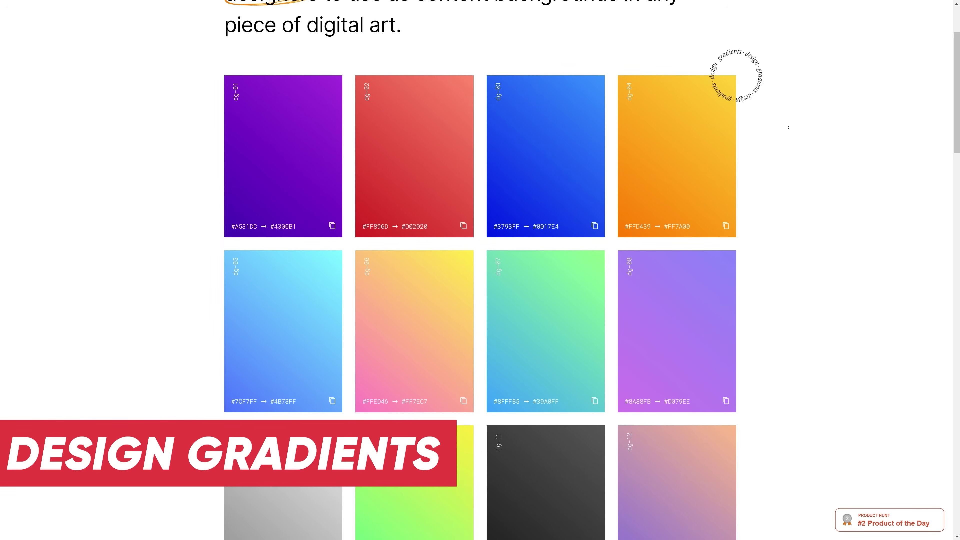
pyautogui.scroll(-2, 789, 127)
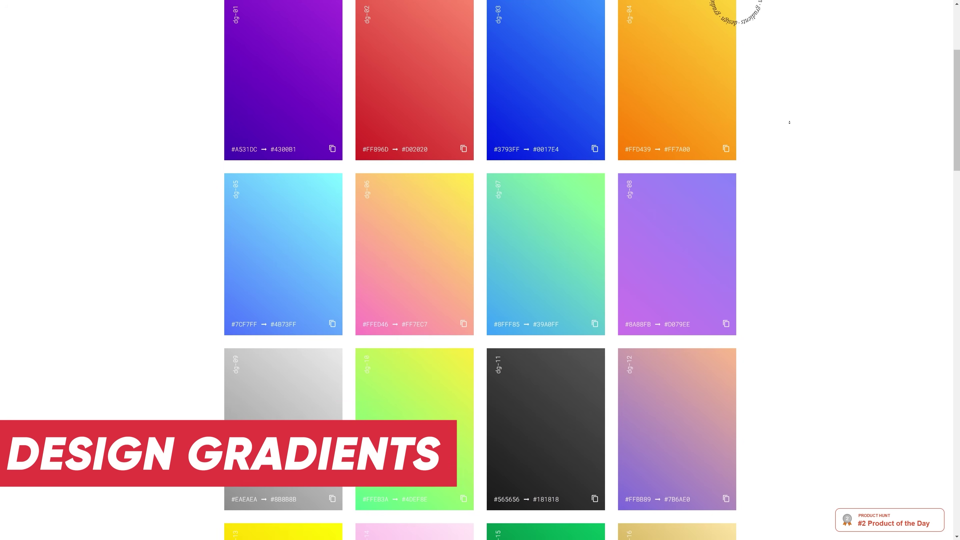
pyautogui.scroll(-2, 790, 122)
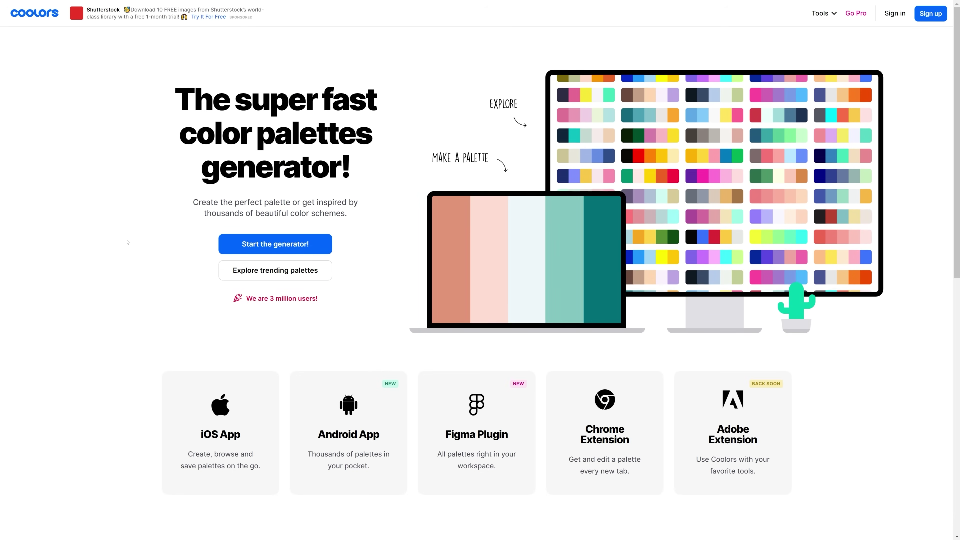
# Start the Coolors generator, regenerate, then unlock the third colour and regenerate to get 8377D1 and E9EB87
pyautogui.click(275, 244)
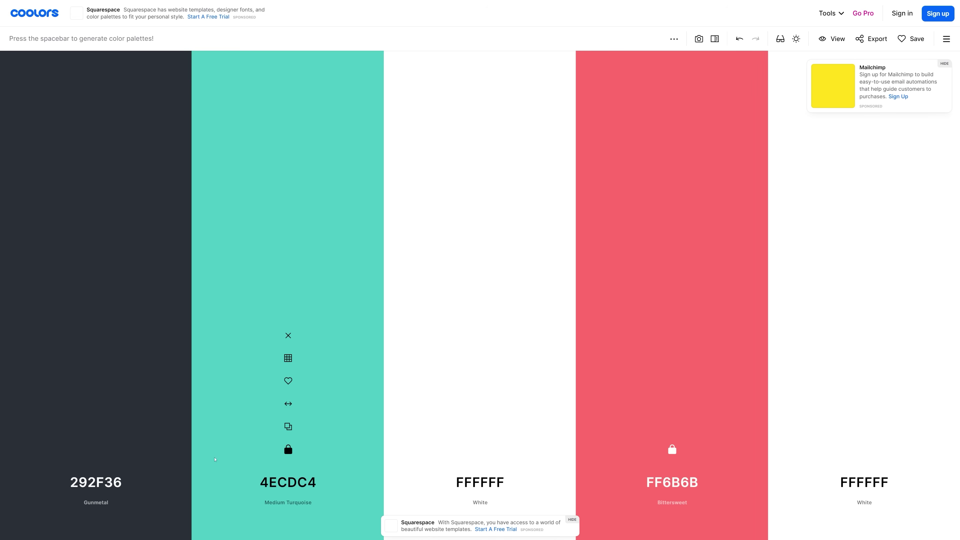
pyautogui.press('space')
pyautogui.press('space')
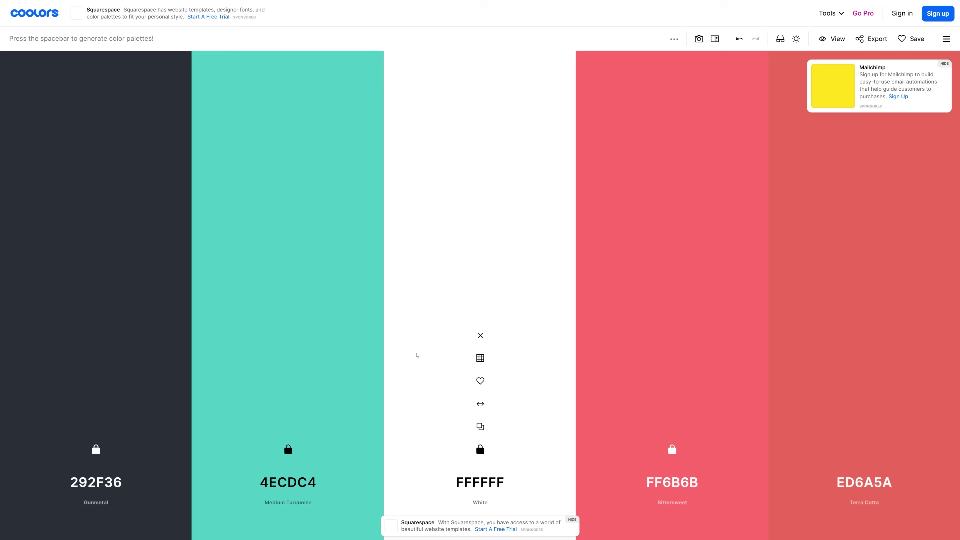
pyautogui.click(480, 450)
pyautogui.press('space')
pyautogui.press('space')
pyautogui.press('space')
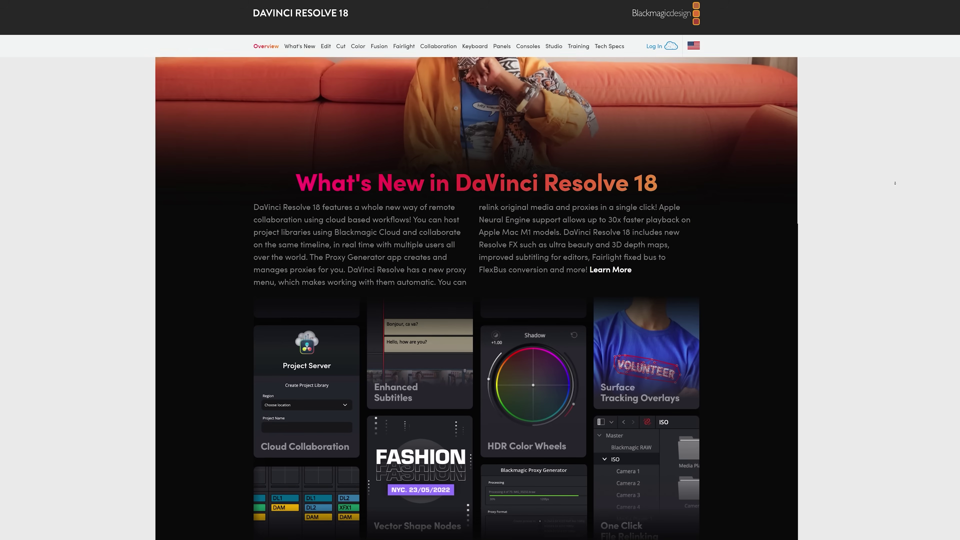
pyautogui.scroll(-1, 477, 265)
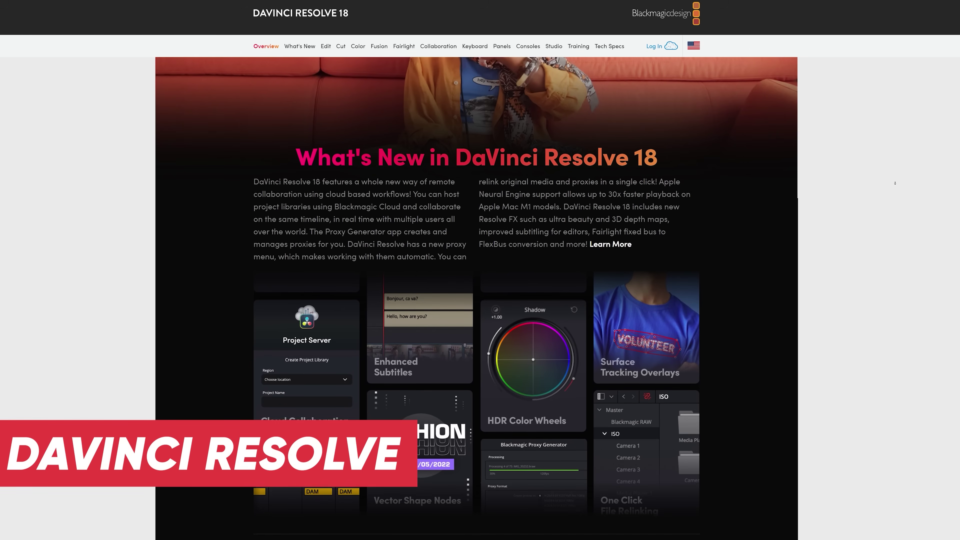
pyautogui.scroll(-1, 476, 265)
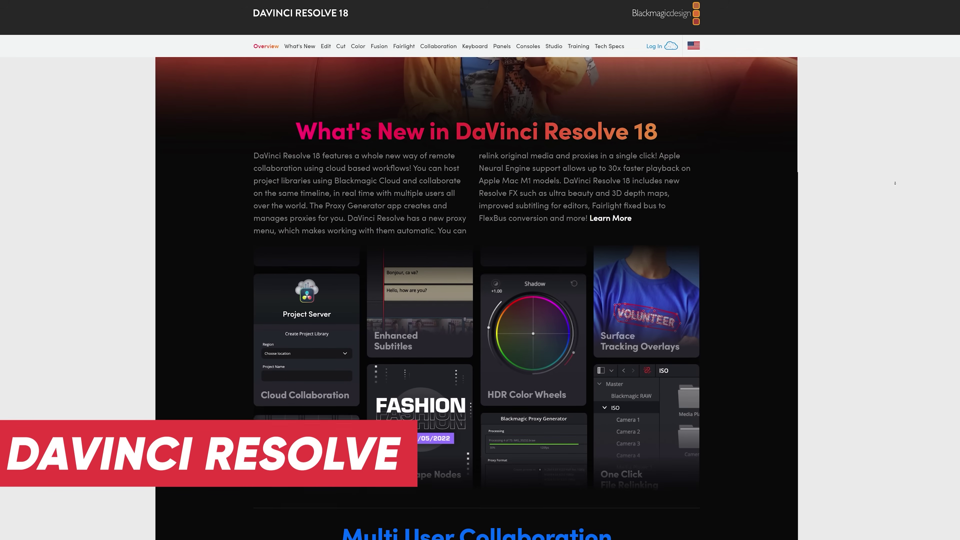
pyautogui.scroll(-1, 894, 183)
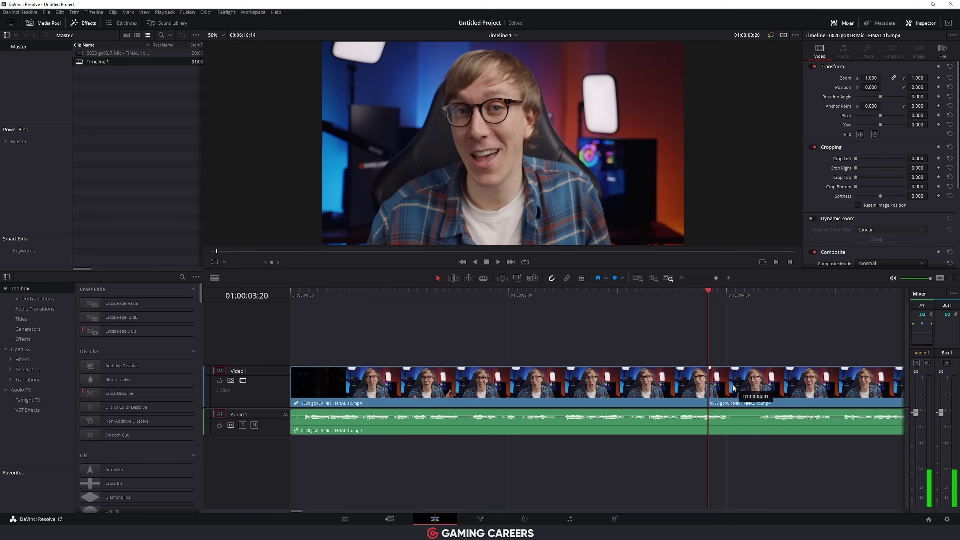
# Separate the clip's second part, raise its Inspector zoom, and play back from before the cut
pyautogui.moveTo(753, 370); pyautogui.dragTo(740, 346)
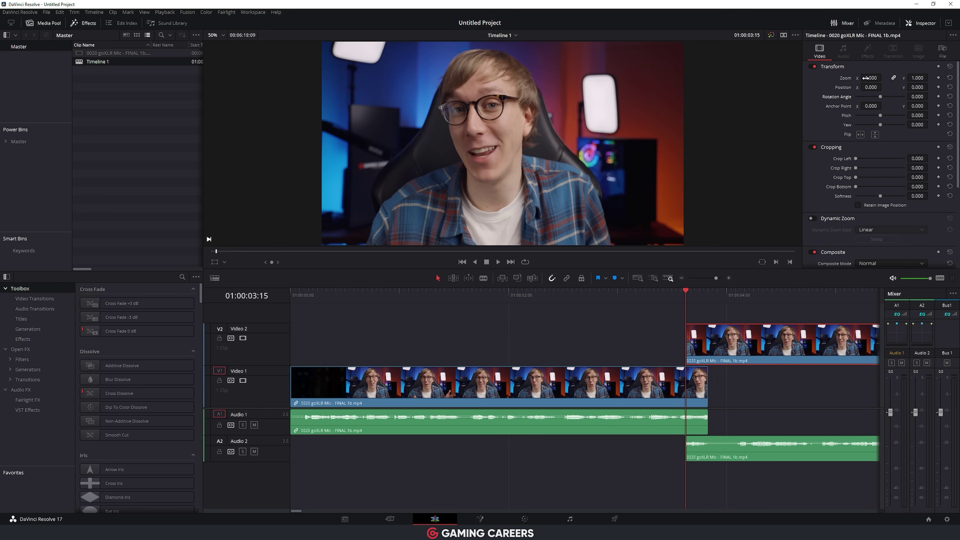
pyautogui.moveTo(866, 78); pyautogui.dragTo(888, 78)
pyautogui.click(635, 295)
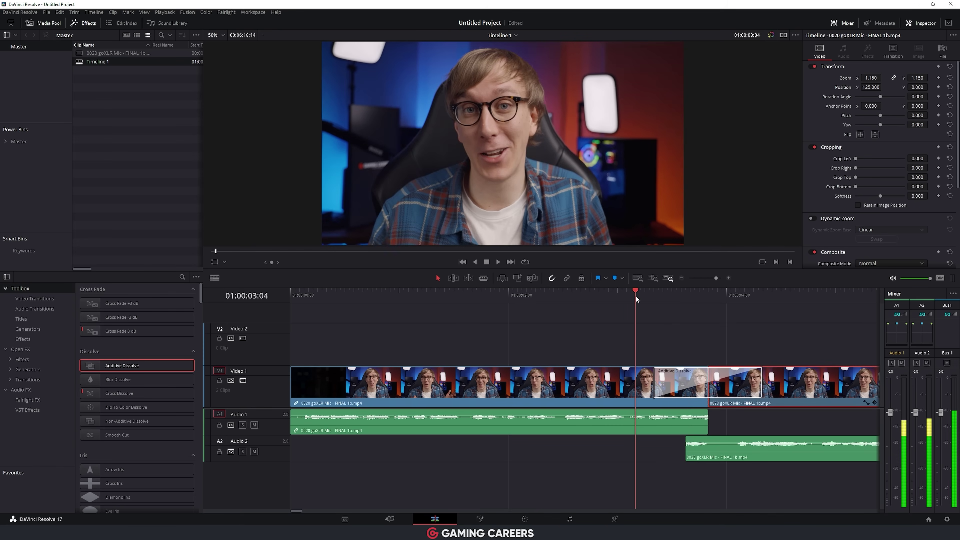
pyautogui.press('space')
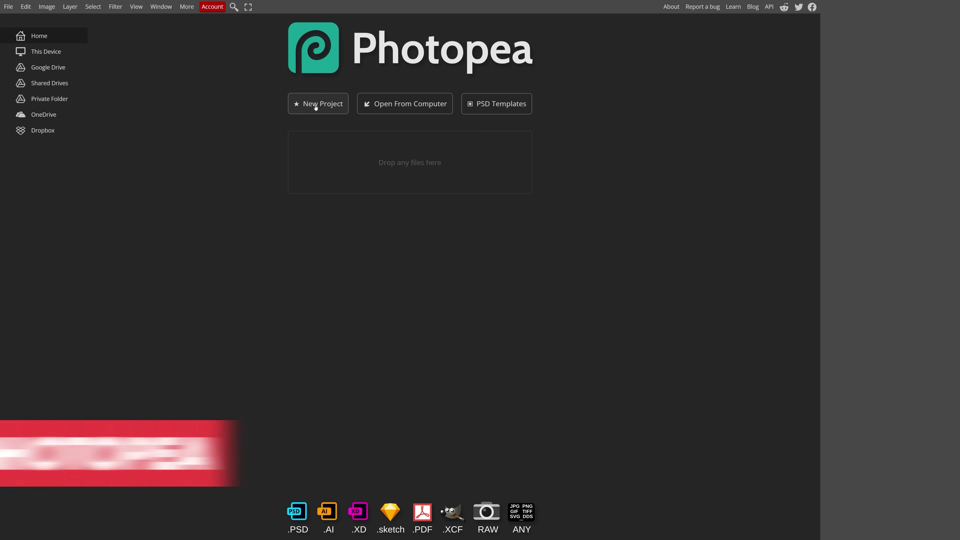
# Browse the New Project templates, then drop Thumbnail - Twitch Partner Changes 2.psd into Photopea
pyautogui.click(305, 103)
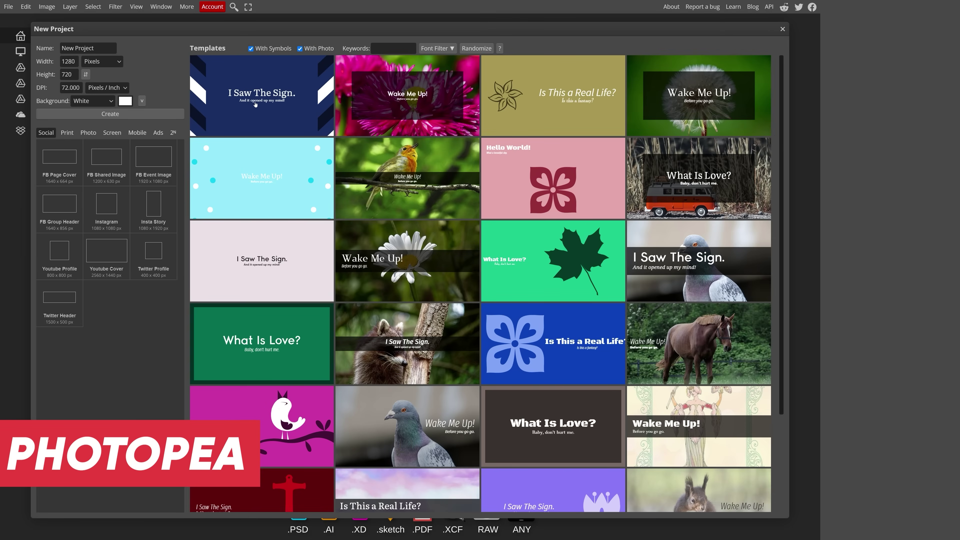
pyautogui.scroll(-4, 547, 180)
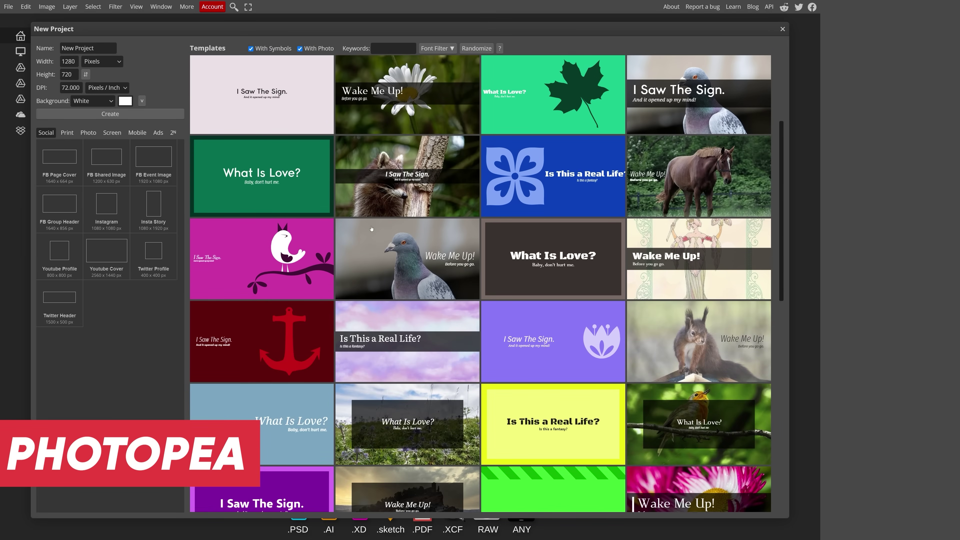
pyautogui.scroll(-6, 372, 229)
pyautogui.scroll(-3, 513, 320)
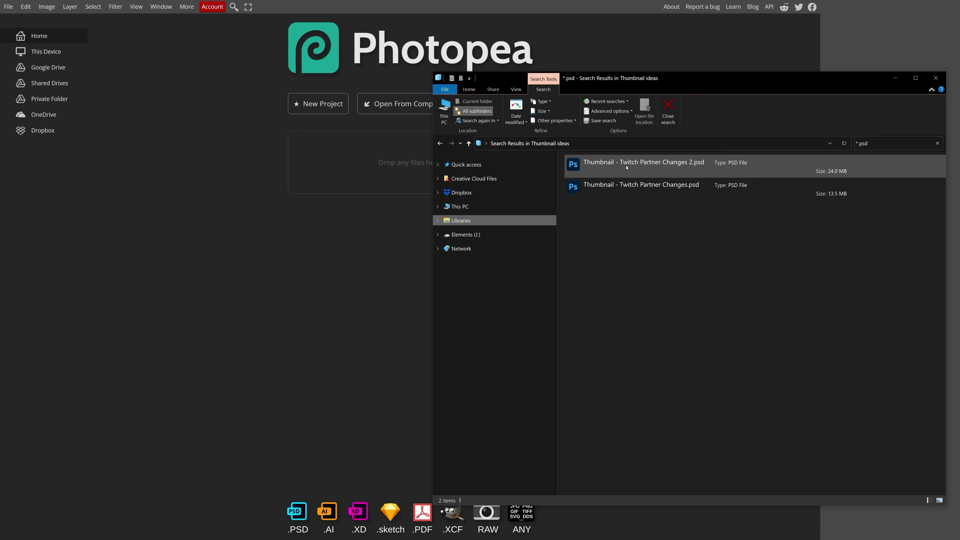
pyautogui.click(626, 168)
pyautogui.moveTo(242, 232); pyautogui.dragTo(242, 232)
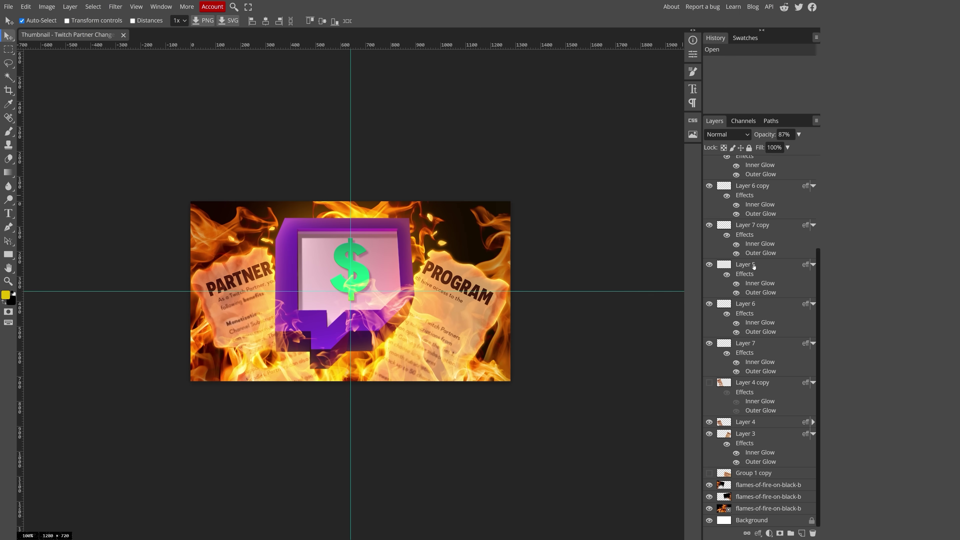
# Toggle the visibility of the green dollar sign layer
pyautogui.scroll(3, 718, 227)
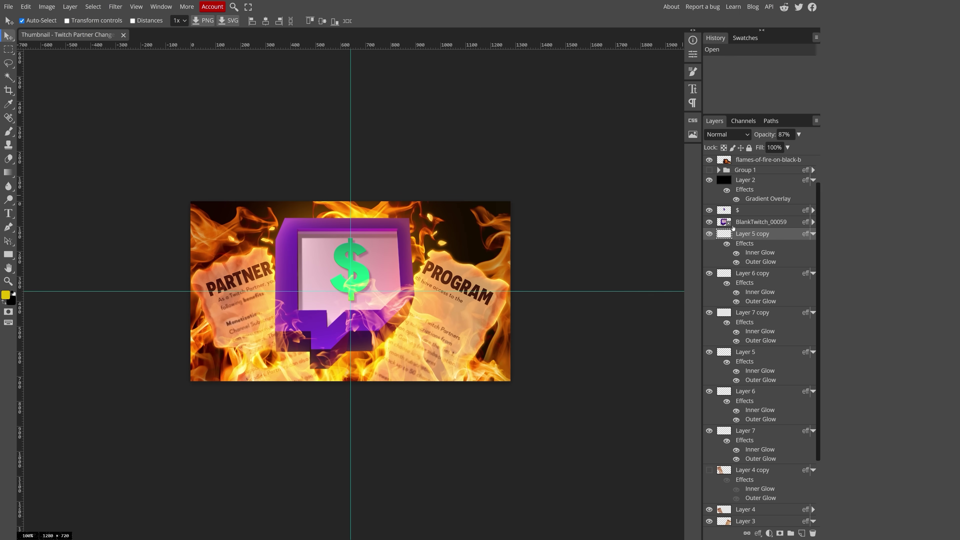
pyautogui.click(709, 222)
pyautogui.click(709, 222)
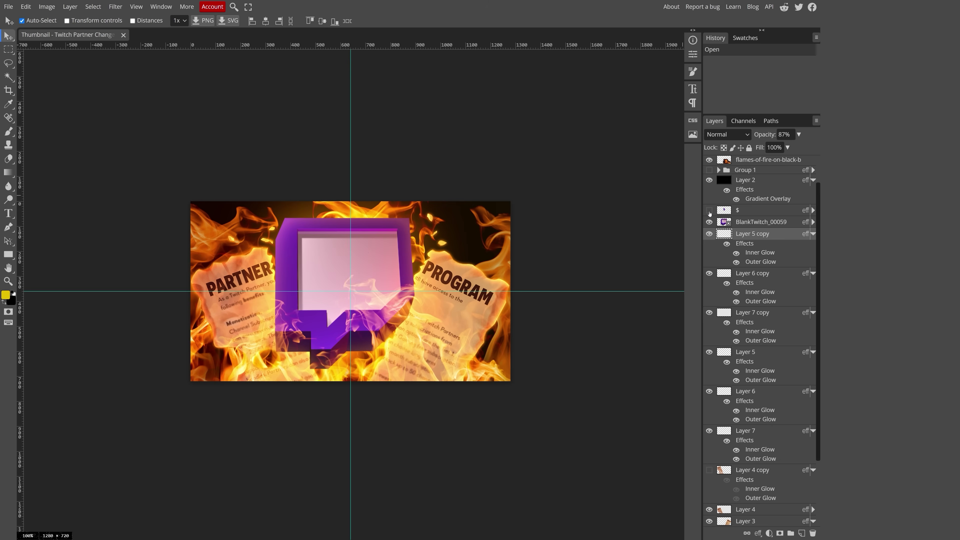
pyautogui.scroll(5, 291, 305)
pyautogui.scroll(-4, 548, 281)
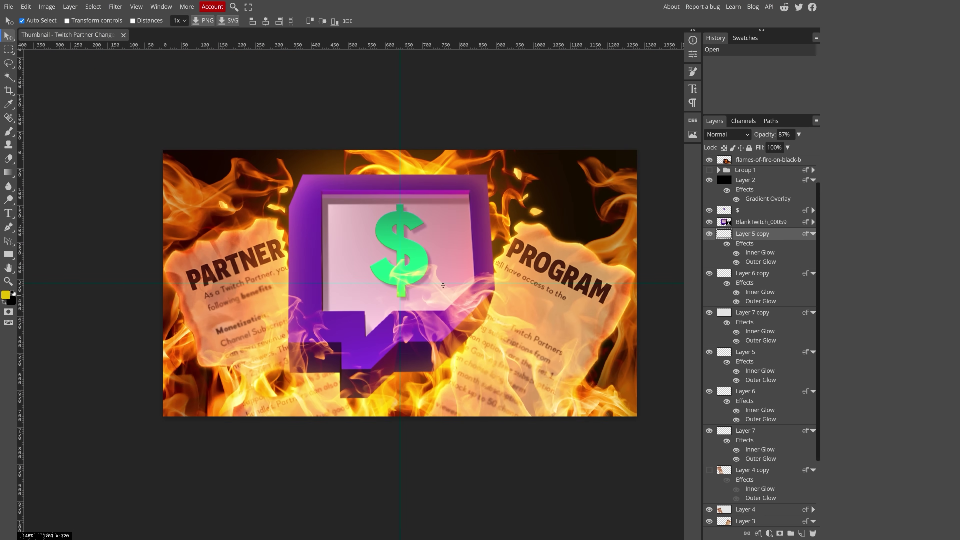
# Give the BlankTwitch logo layer a red Color Overlay in Color blend mode
pyautogui.doubleClick(795, 224)
pyautogui.click(79, 182)
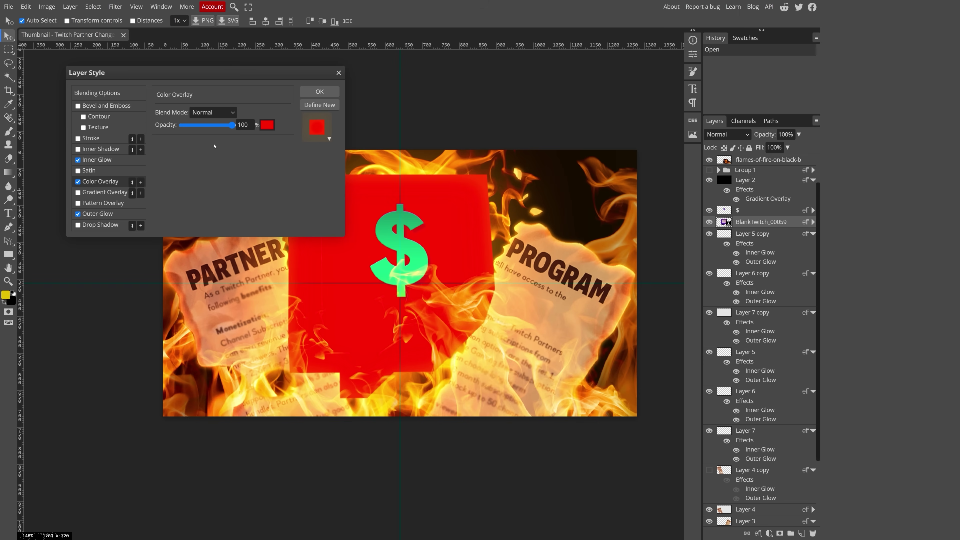
pyautogui.click(209, 271)
pyautogui.moveTo(209, 77); pyautogui.dragTo(645, 119)
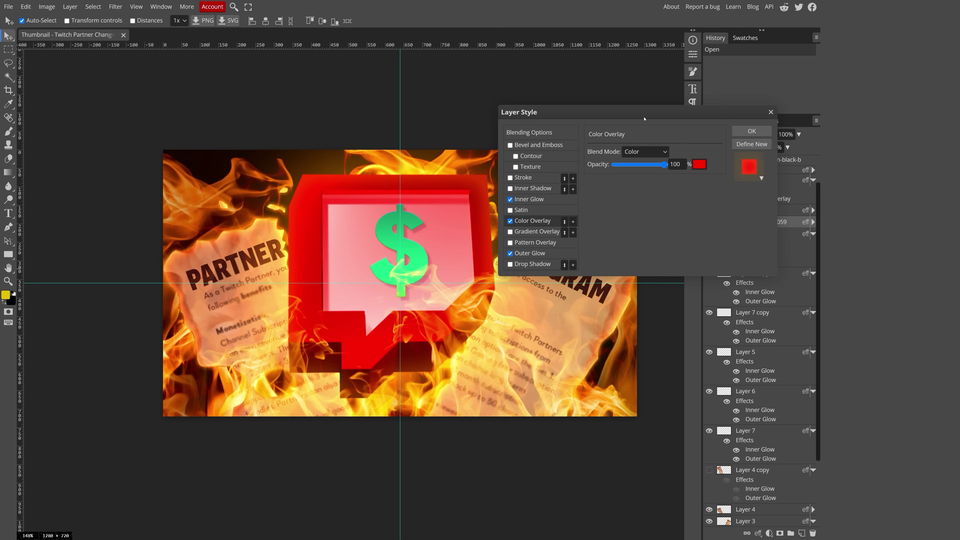
pyautogui.click(698, 165)
pyautogui.moveTo(181, 190); pyautogui.dragTo(181, 195)
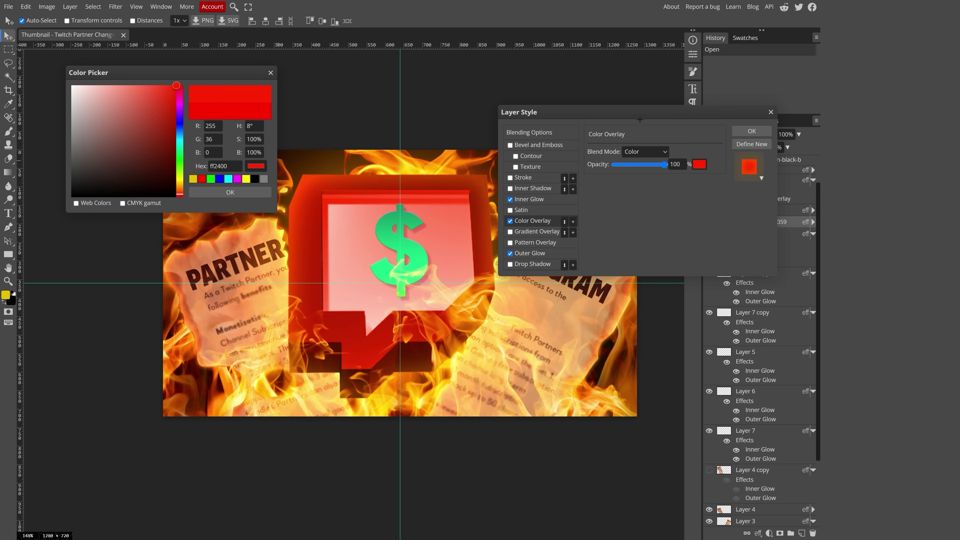
pyautogui.click(216, 196)
# Try Soft Light and Multiply, then fade the overlay to 0 opacity and close Layer Style
pyautogui.click(652, 152)
pyautogui.click(642, 212)
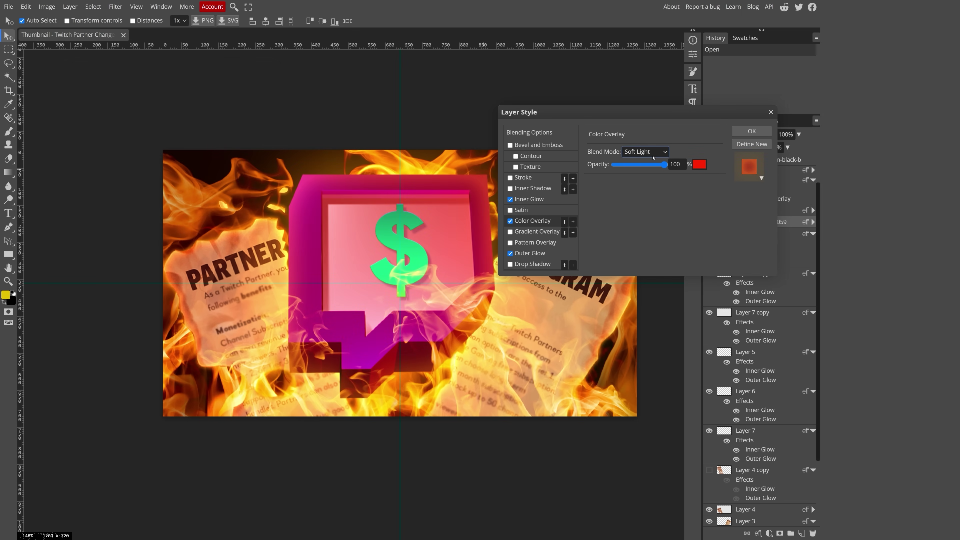
pyautogui.click(642, 194)
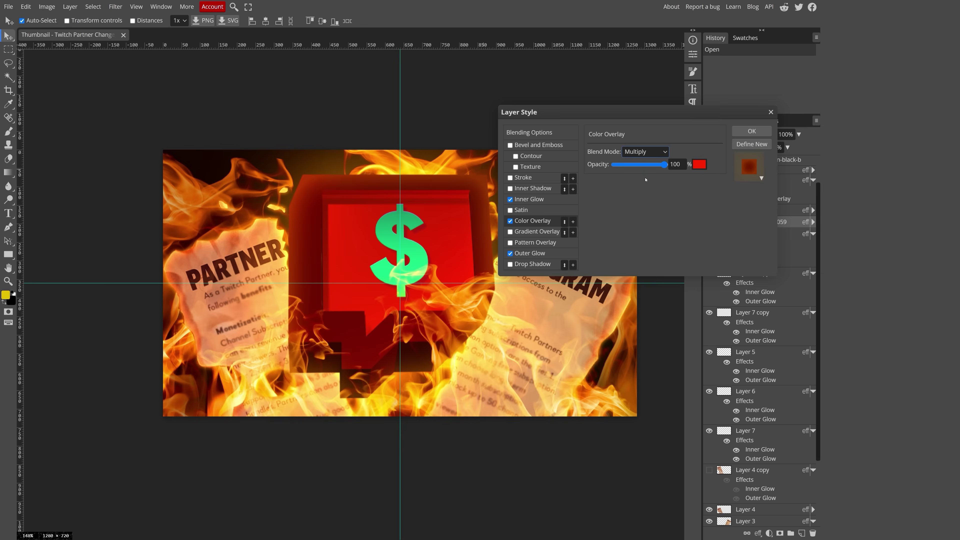
pyautogui.moveTo(666, 164); pyautogui.dragTo(613, 164)
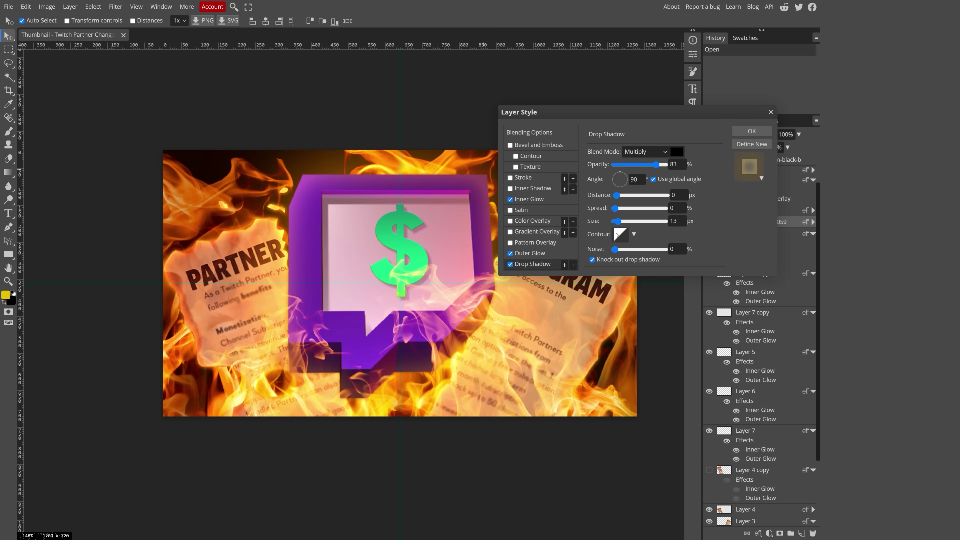
pyautogui.click(752, 131)
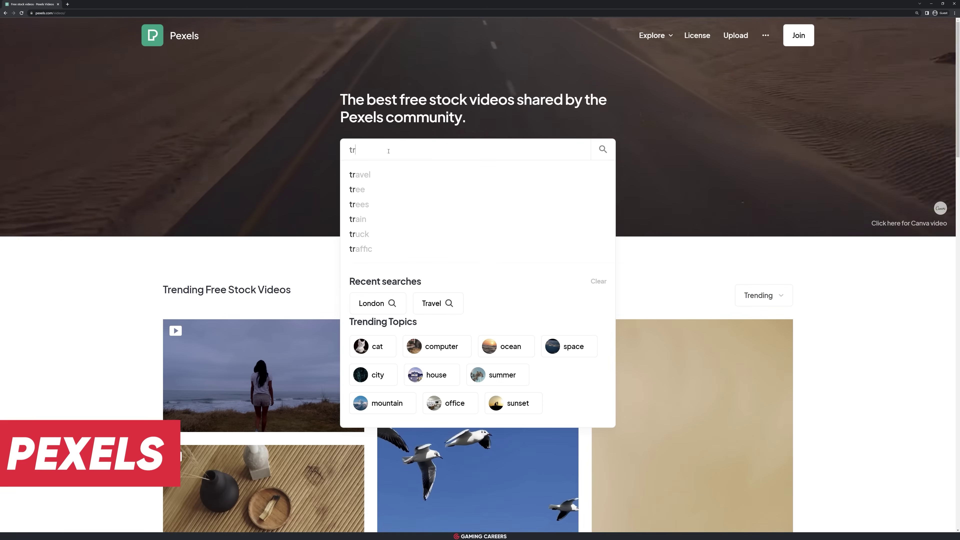
# Search Pexels for 'london' and download the London Eye night time-lapse in Full HD
pyautogui.press('Return')
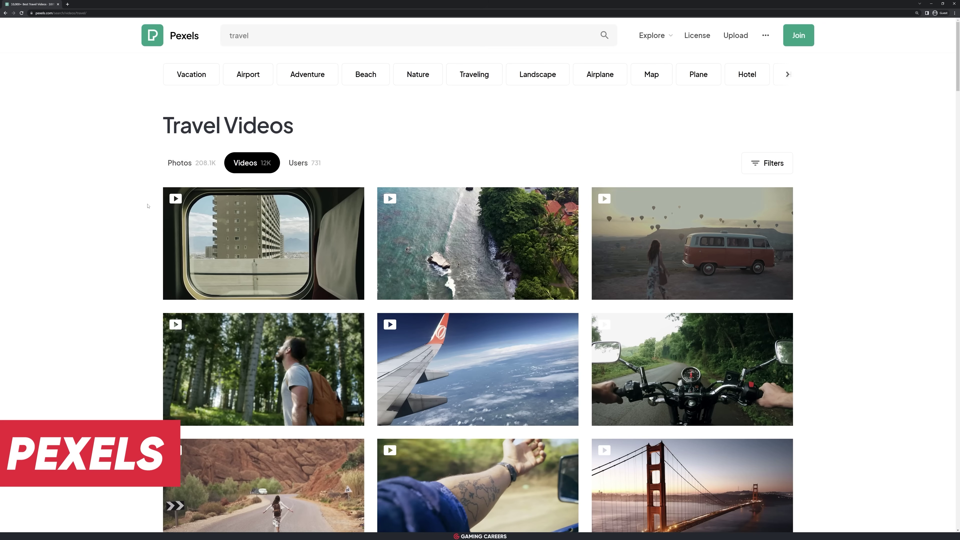
pyautogui.scroll(-3, 144, 207)
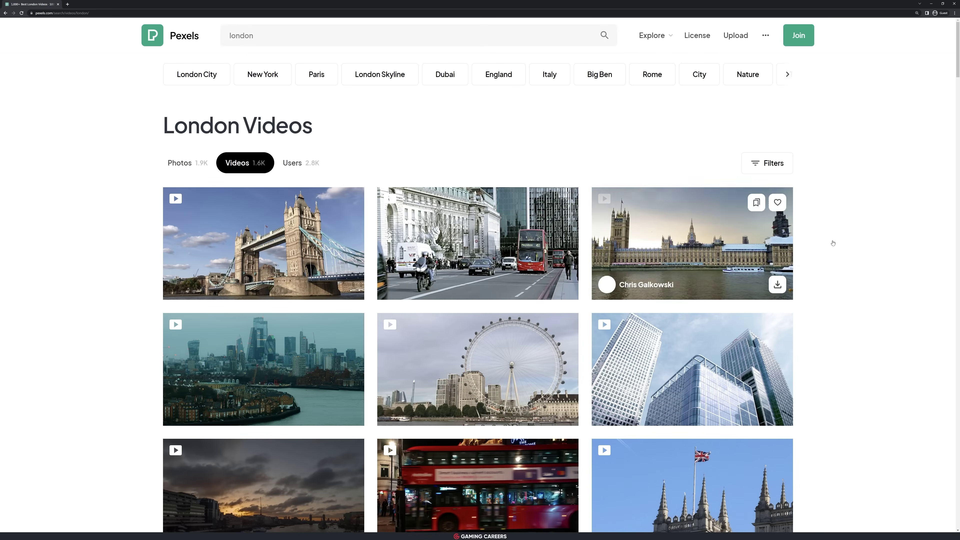
pyautogui.scroll(-6, 832, 257)
pyautogui.click(713, 325)
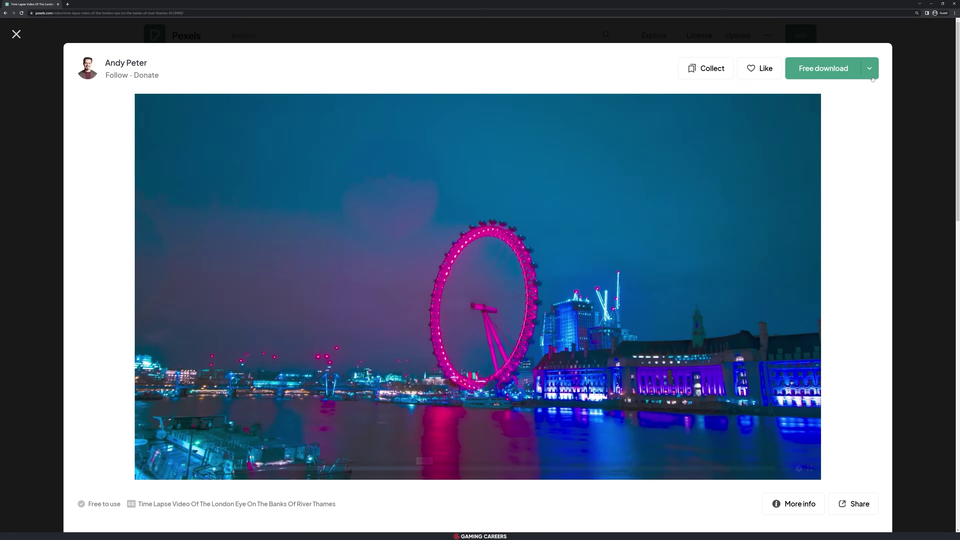
pyautogui.click(869, 68)
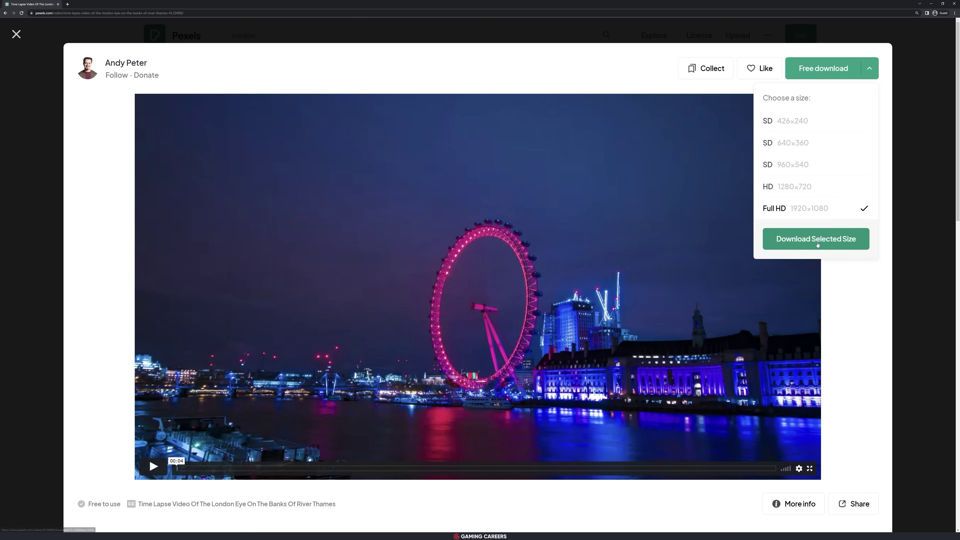
pyautogui.click(818, 242)
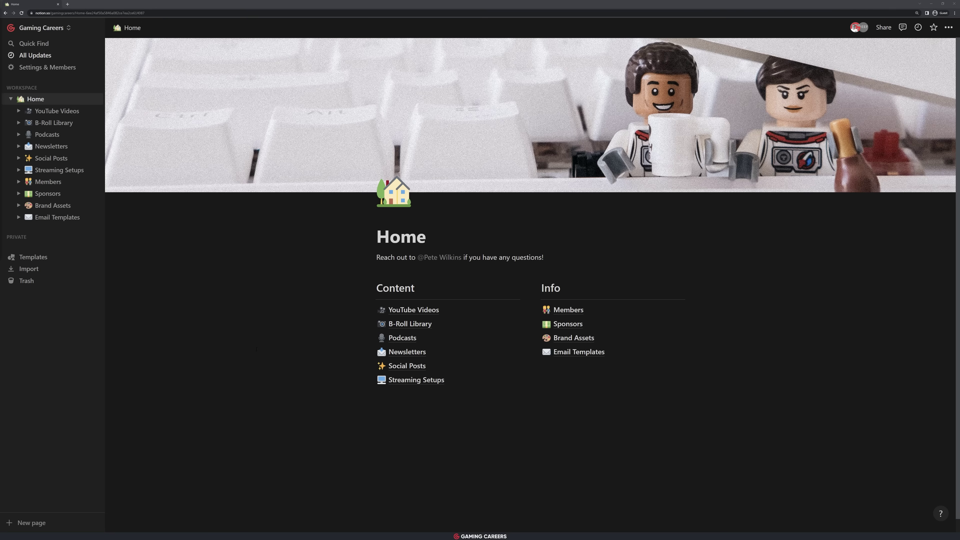
# In the YouTube Videos Status view, drag the '7 FREE Tools' card from Filming to Editing
pyautogui.click(382, 309)
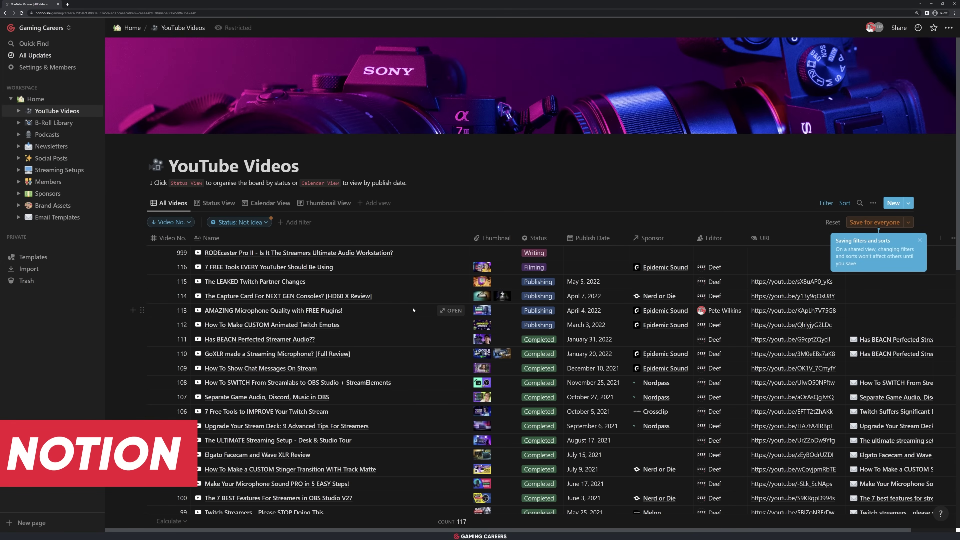
pyautogui.scroll(-3, 413, 310)
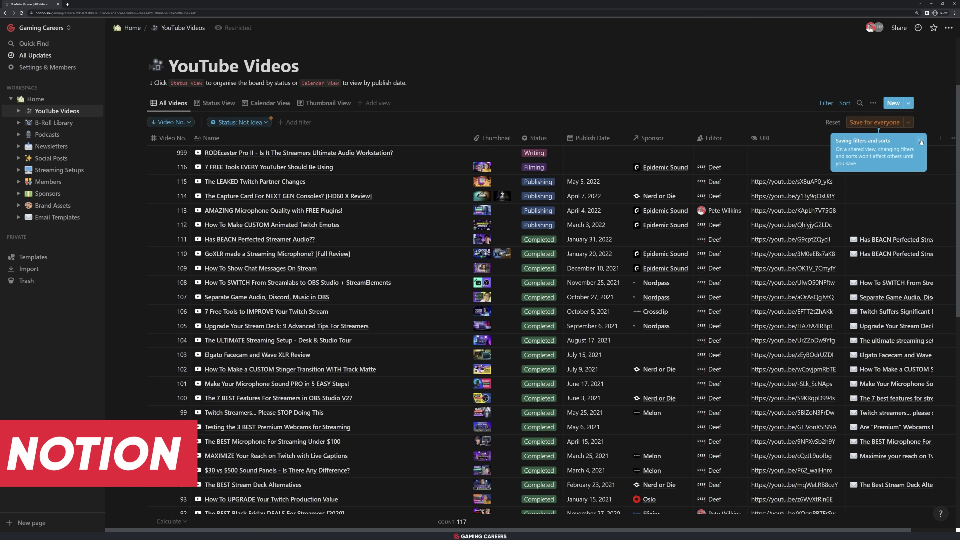
pyautogui.scroll(-10, 514, 222)
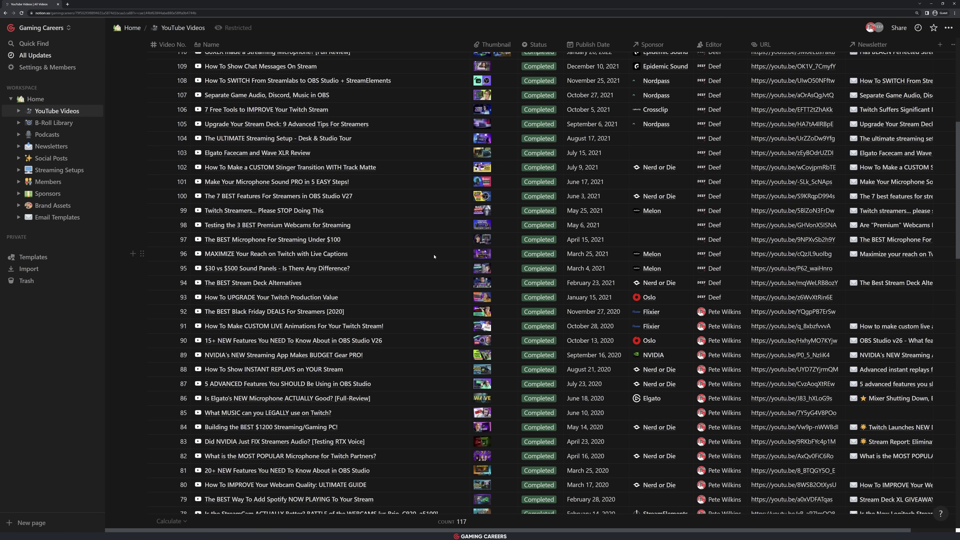
pyautogui.scroll(10, 434, 257)
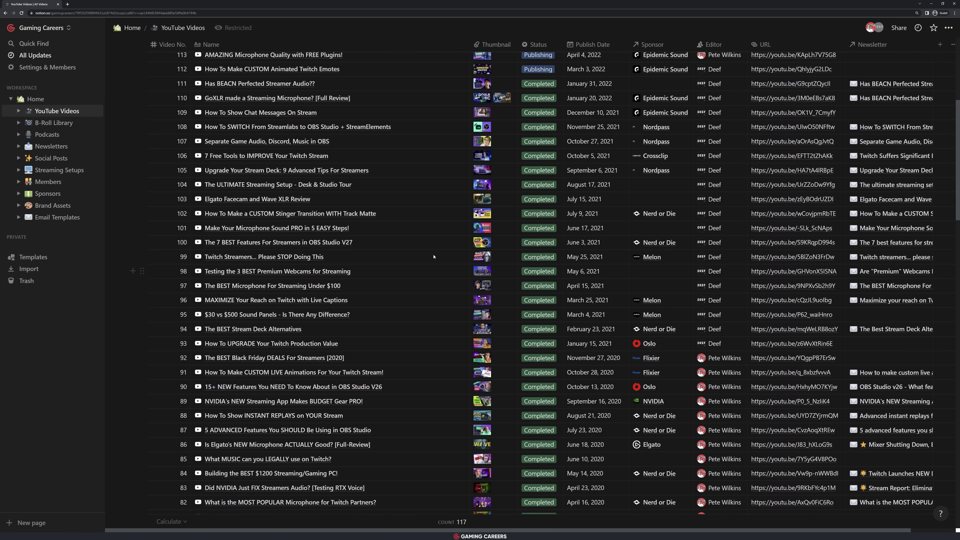
pyautogui.scroll(3, 434, 256)
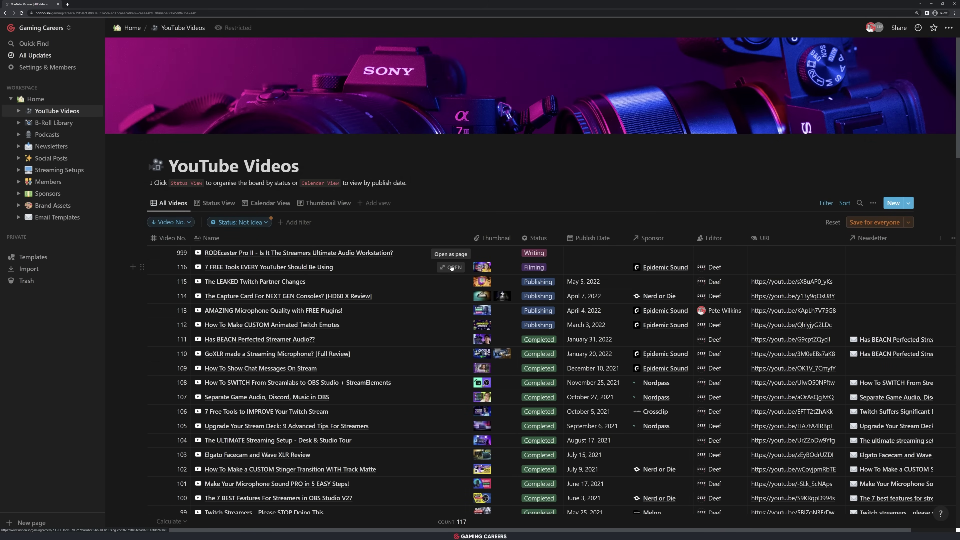
pyautogui.click(451, 268)
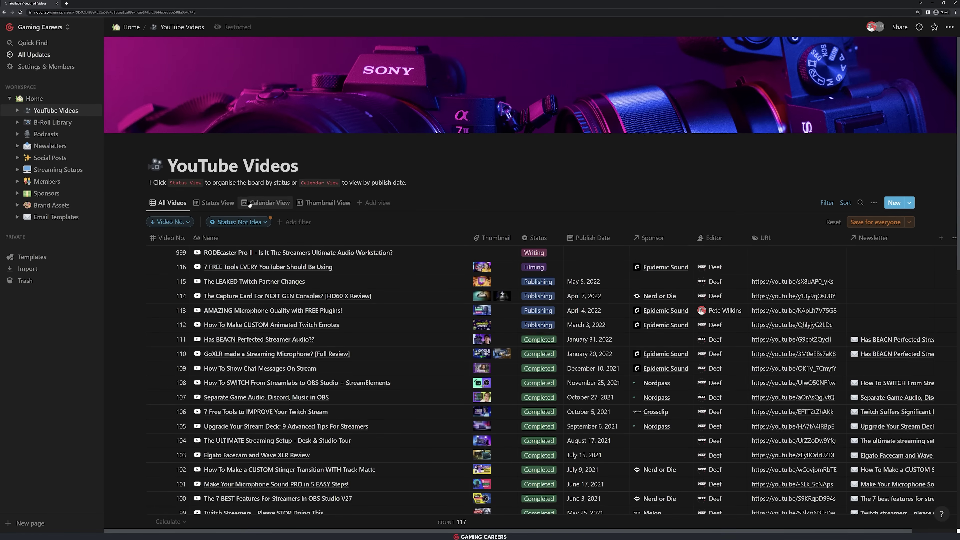
pyautogui.click(223, 203)
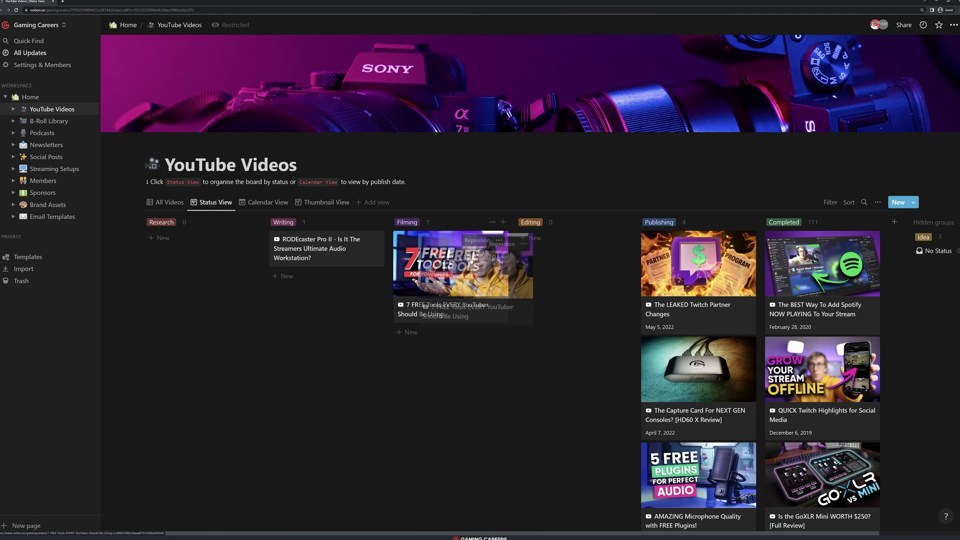
pyautogui.moveTo(471, 260); pyautogui.dragTo(546, 257)
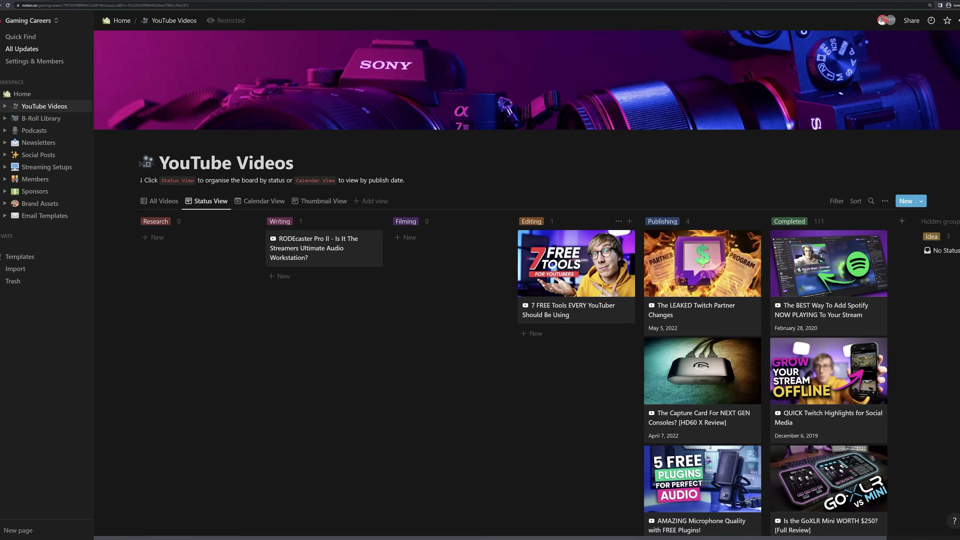
# Return to the All Videos table, look over the New Video Idea template, then open Podcasts
pyautogui.click(169, 202)
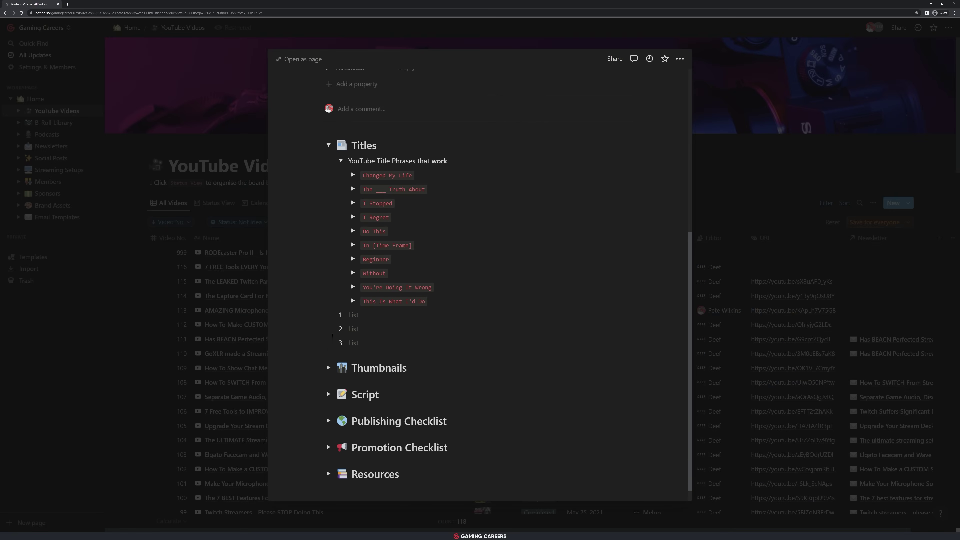
pyautogui.scroll(-1, 329, 380)
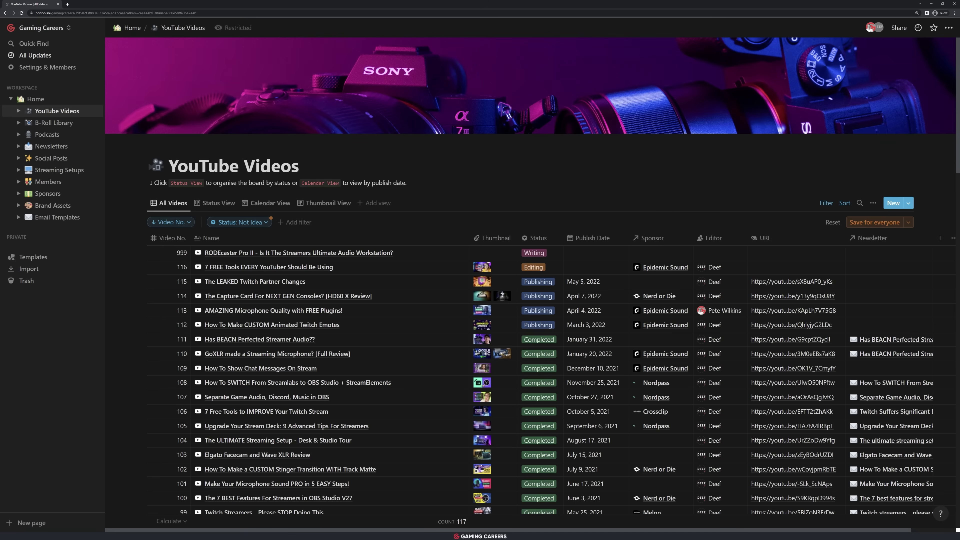
pyautogui.scroll(-20, 427, 223)
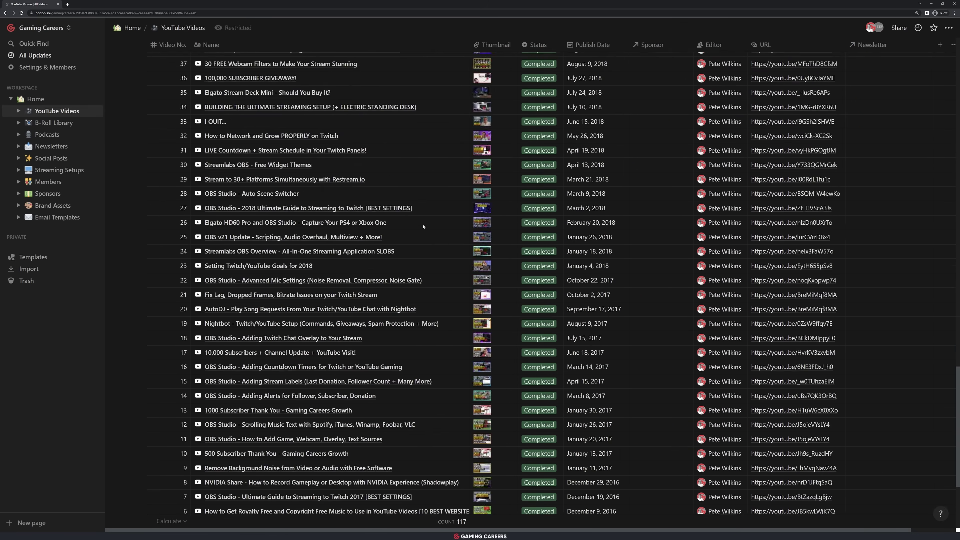
pyautogui.scroll(20, 424, 227)
pyautogui.scroll(4, 424, 228)
pyautogui.click(47, 135)
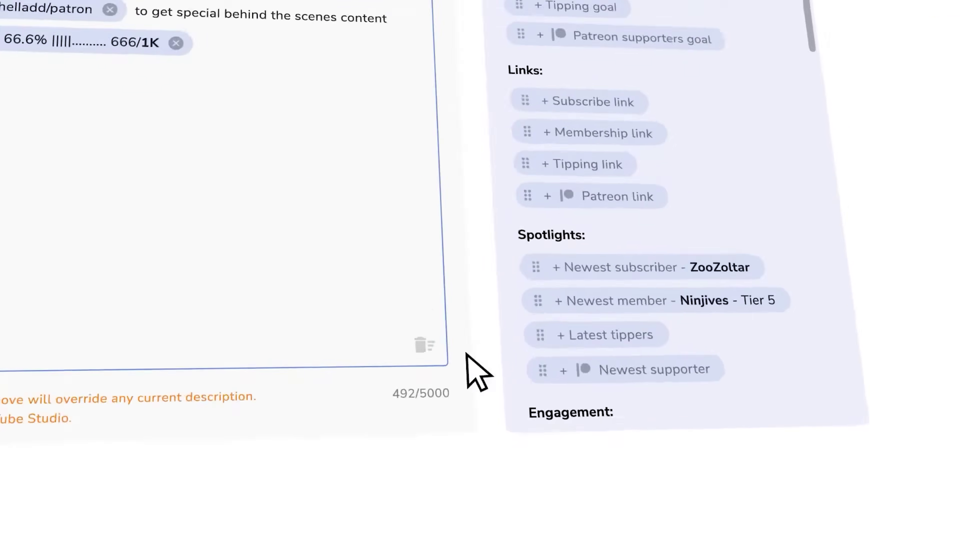
# Insert the Newest supporter widget into the description and select all 666 videos
pyautogui.moveTo(421, 349); pyautogui.dragTo(257, 208)
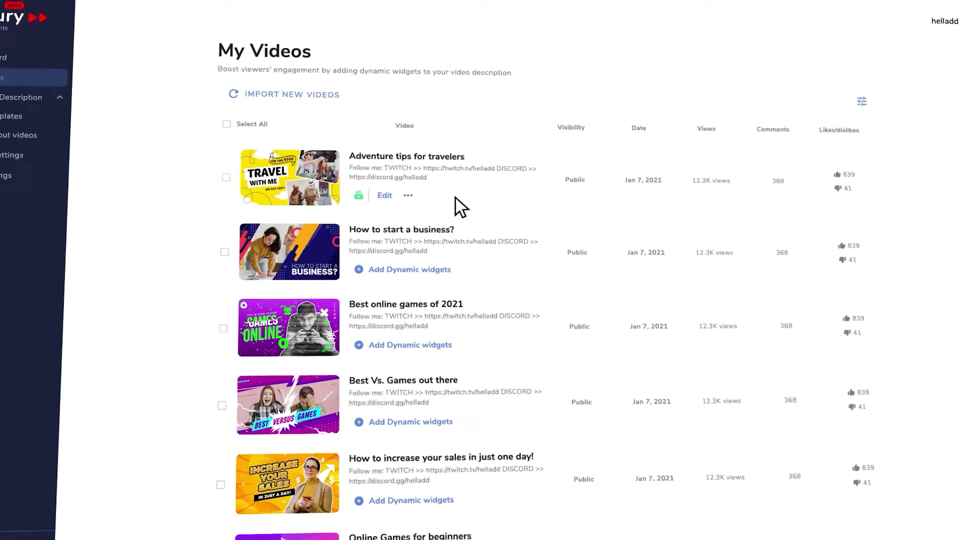
pyautogui.click(223, 122)
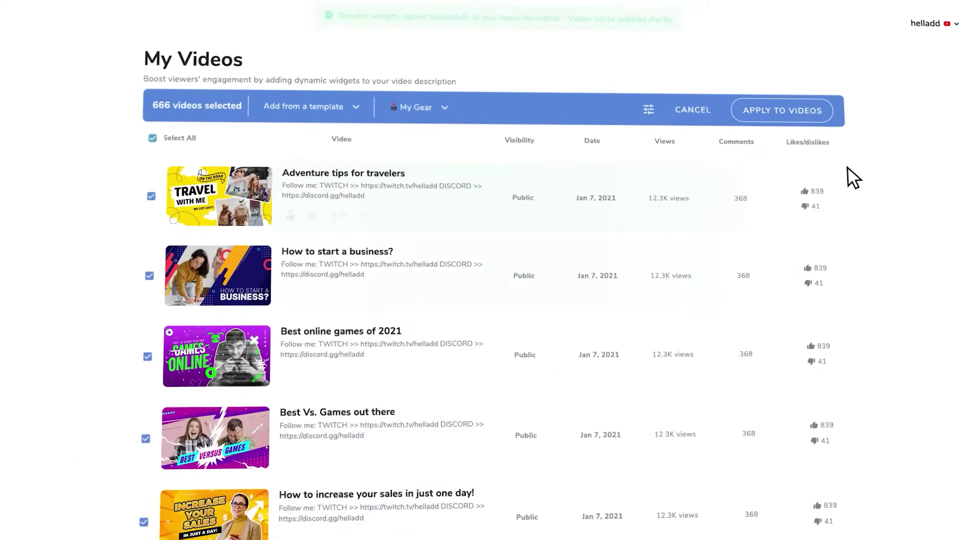